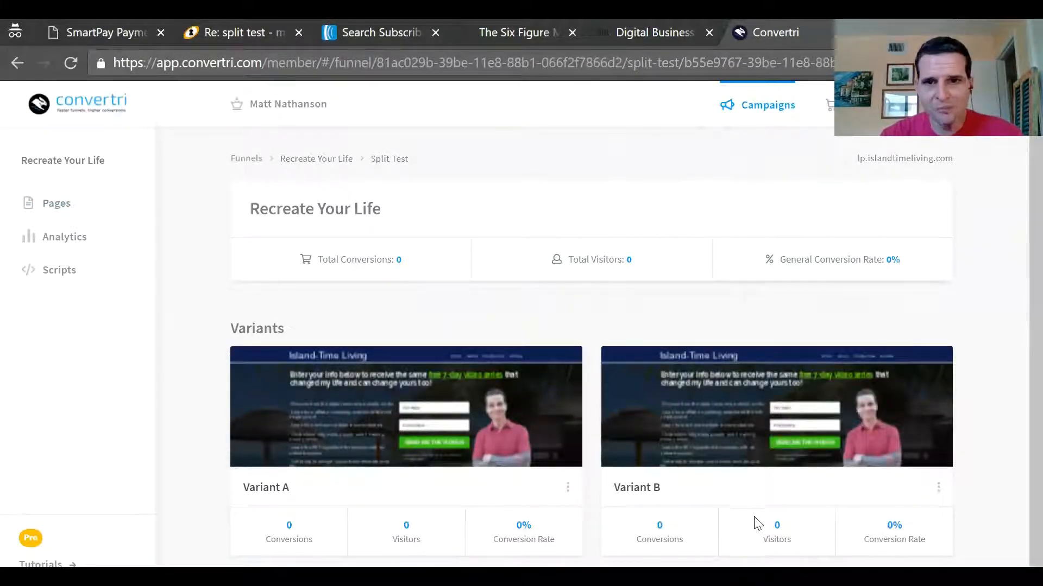
Step: Open Variant B of the split test for editing and delete the man's photo beside the form
{"action": "mouse_move", "coordinate": [782, 412]}
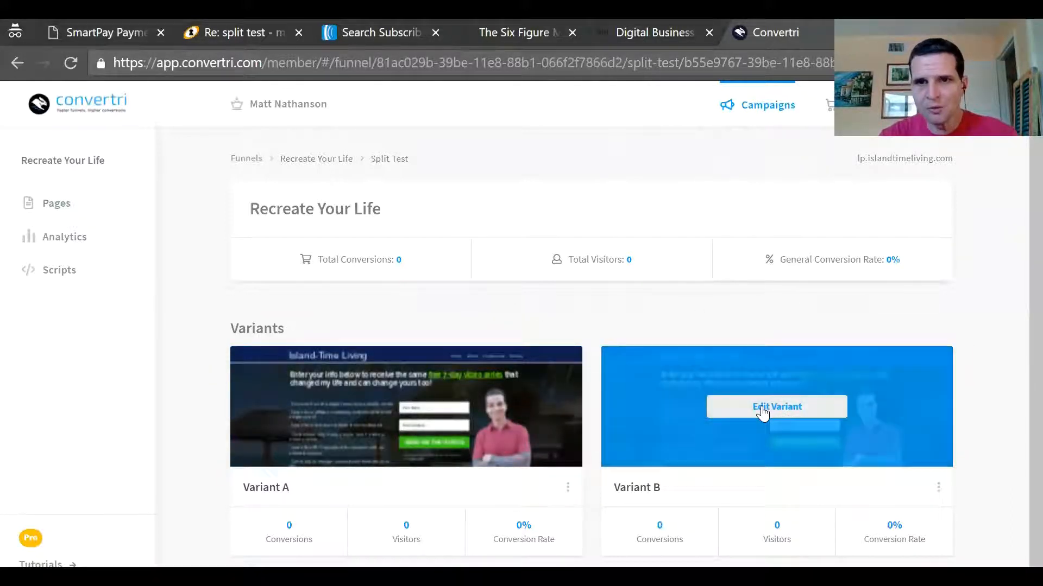
{"action": "left_click", "coordinate": [763, 414]}
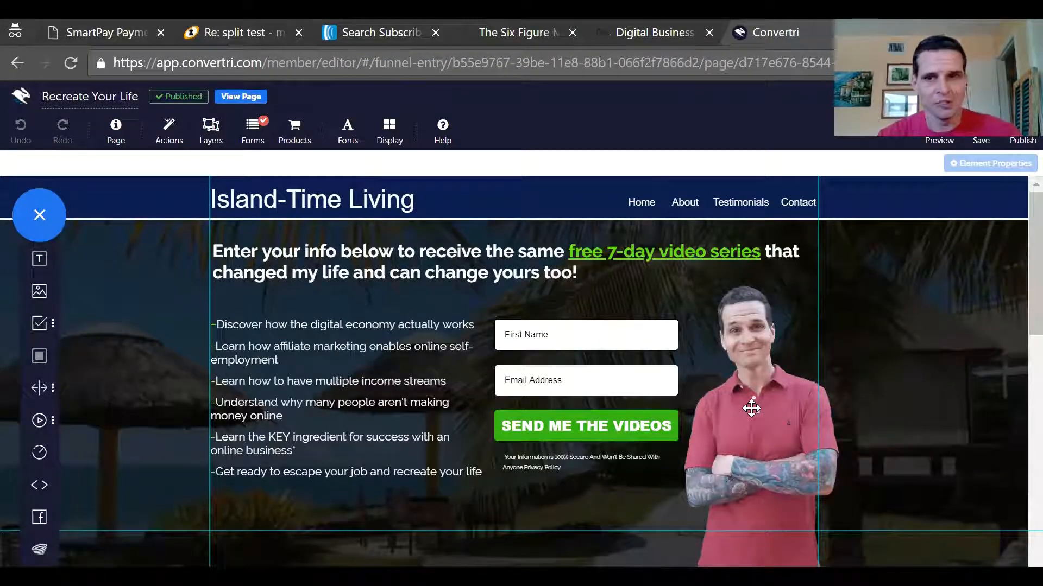
{"action": "left_click", "coordinate": [752, 409]}
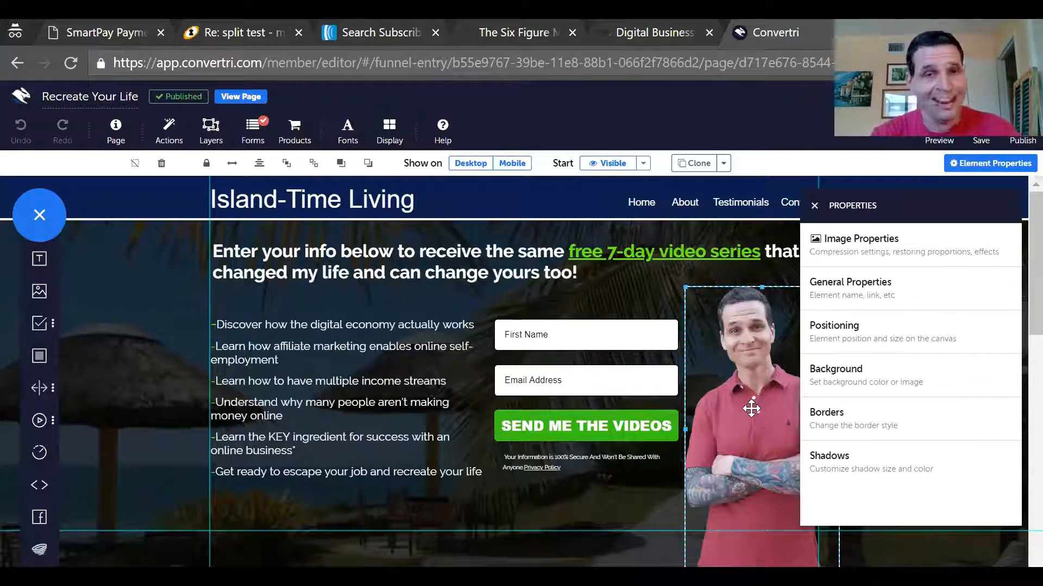
{"action": "key", "text": "Delete"}
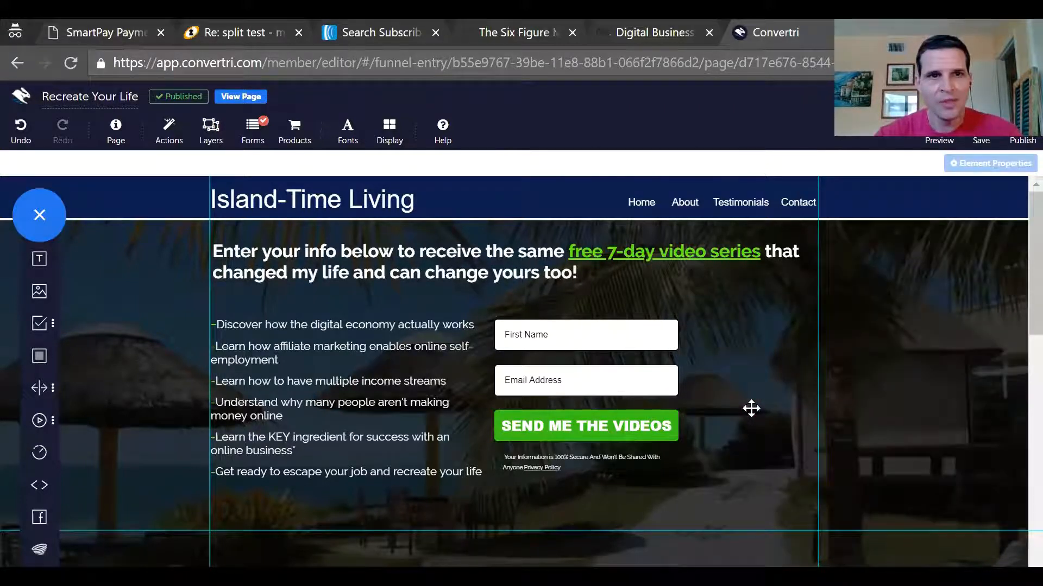
Step: Insert the "updated photo of..." image from the media gallery, shrink it and place it beside the opt-in form
{"action": "left_click", "coordinate": [38, 293]}
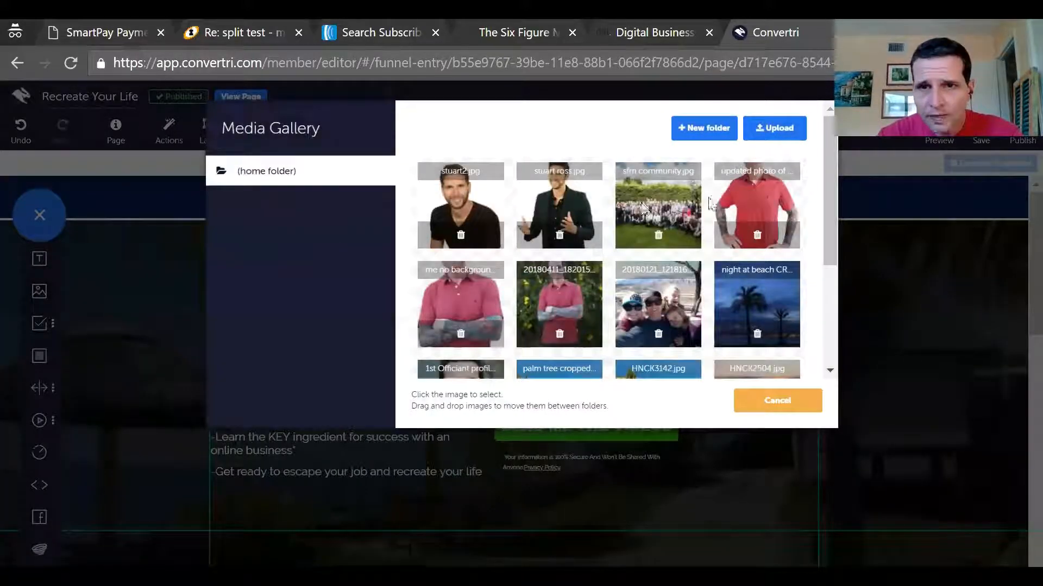
{"action": "left_click", "coordinate": [745, 198]}
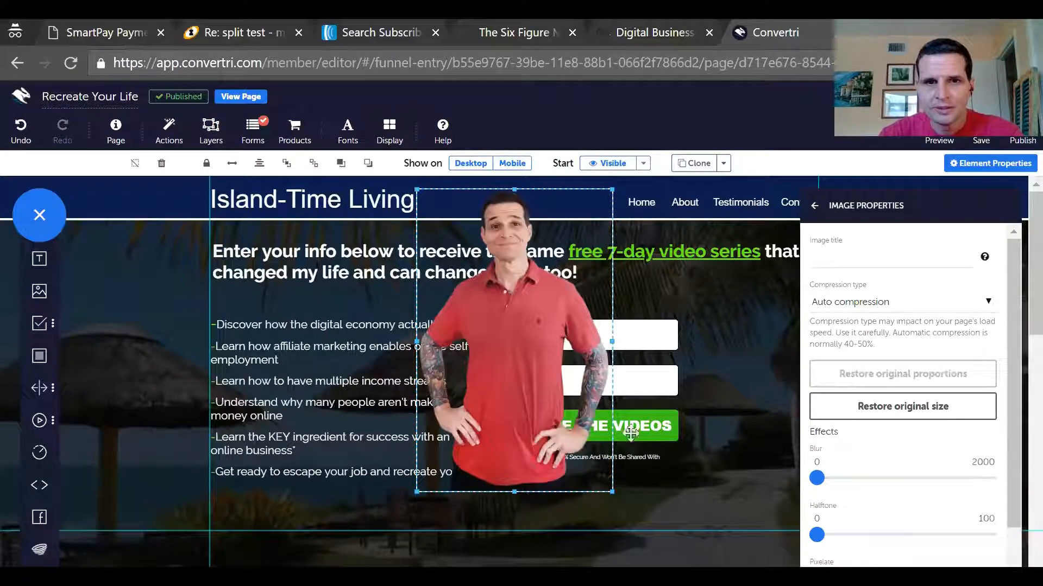
{"action": "left_click_drag", "start_coordinate": [609, 491], "coordinate": [571, 429]}
{"action": "left_click_drag", "start_coordinate": [579, 335], "coordinate": [835, 409]}
{"action": "left_click", "coordinate": [815, 205]}
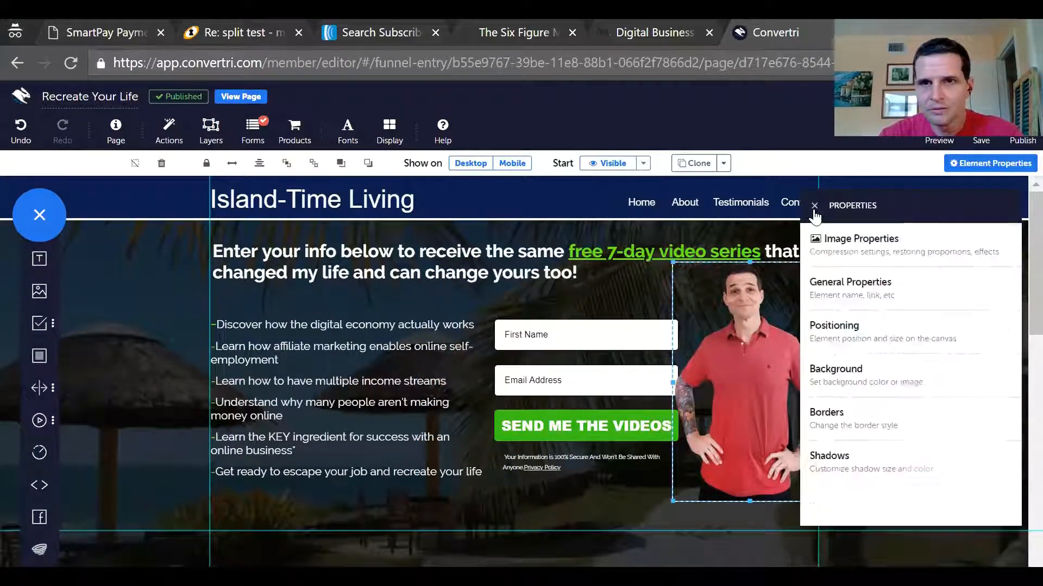
{"action": "left_click", "coordinate": [815, 205]}
Step: Enlarge the new photo slightly, shift it clear of the form fields and save the page
{"action": "left_click_drag", "start_coordinate": [763, 320], "coordinate": [774, 349]}
{"action": "left_click_drag", "start_coordinate": [683, 289], "coordinate": [673, 273]}
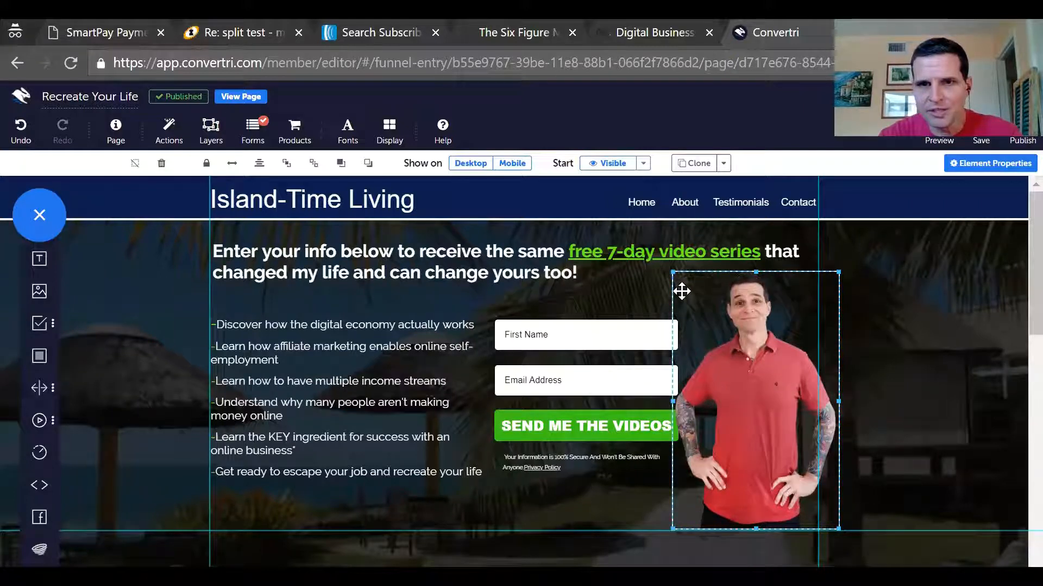
{"action": "left_click_drag", "start_coordinate": [793, 330], "coordinate": [797, 330]}
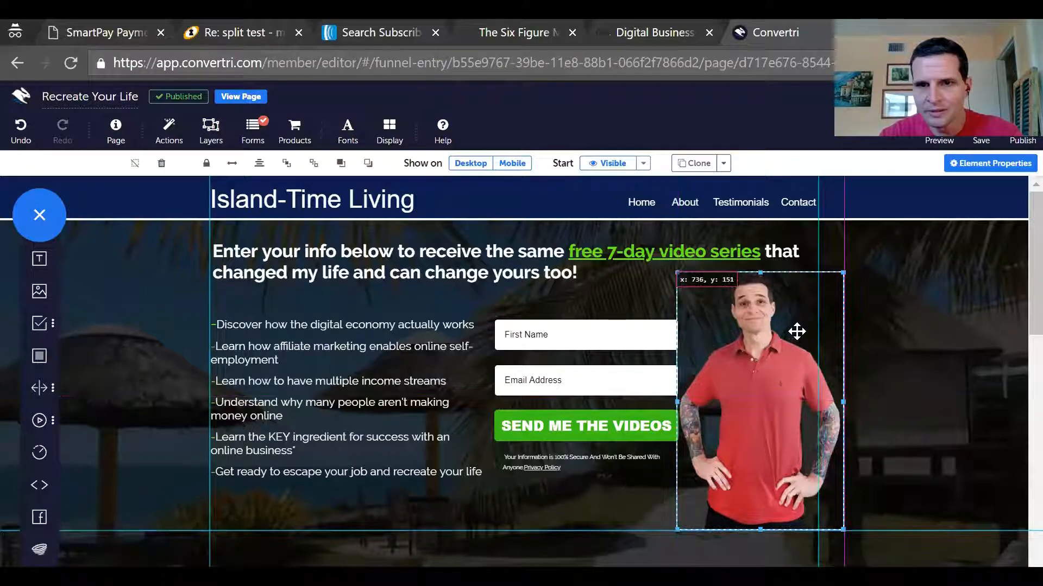
{"action": "left_click", "coordinate": [904, 323]}
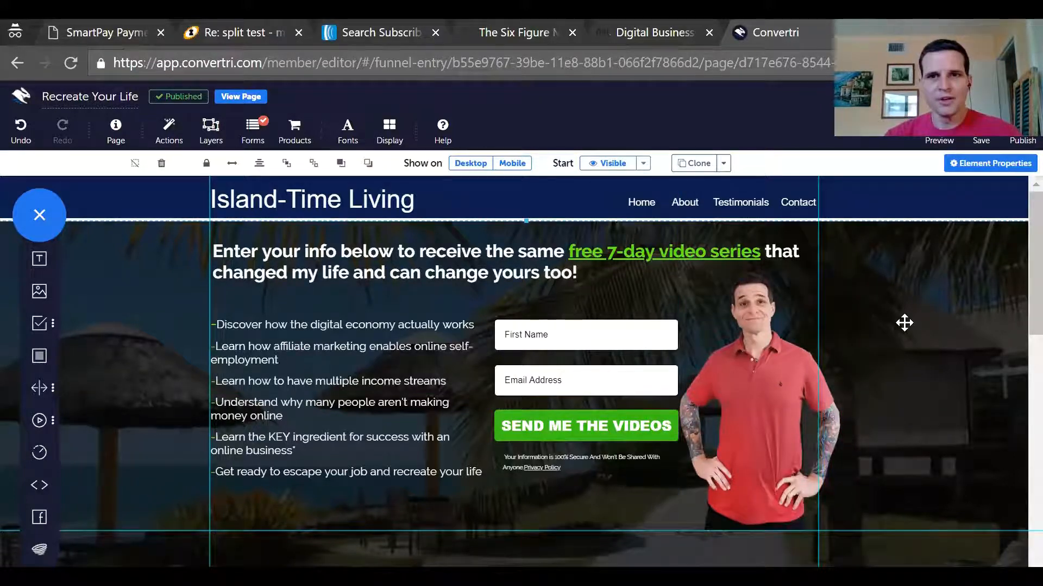
{"action": "left_click", "coordinate": [759, 364]}
{"action": "left_click_drag", "start_coordinate": [759, 364], "coordinate": [764, 363]}
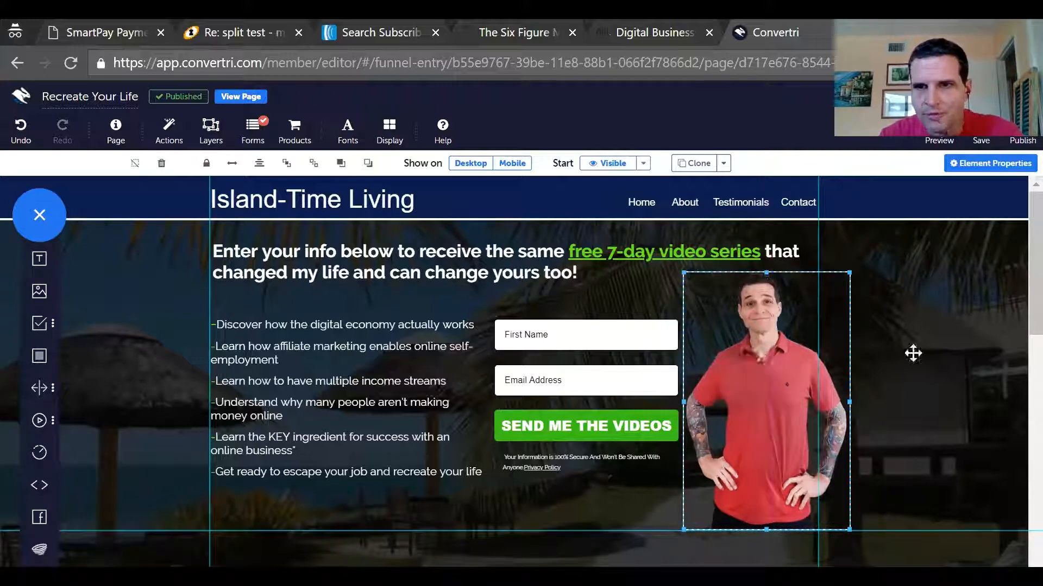
{"action": "left_click", "coordinate": [912, 353]}
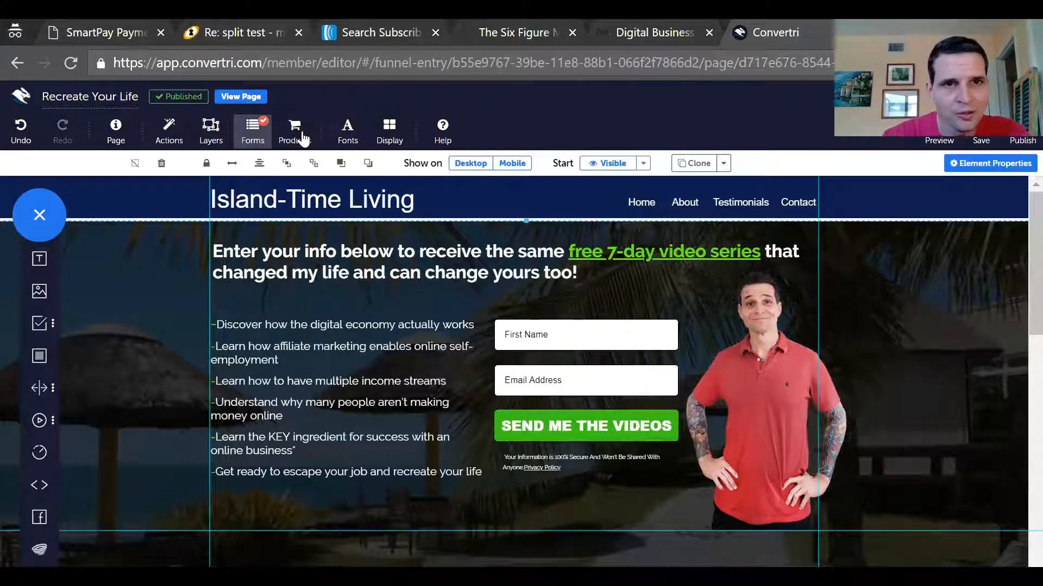
{"action": "left_click", "coordinate": [994, 140]}
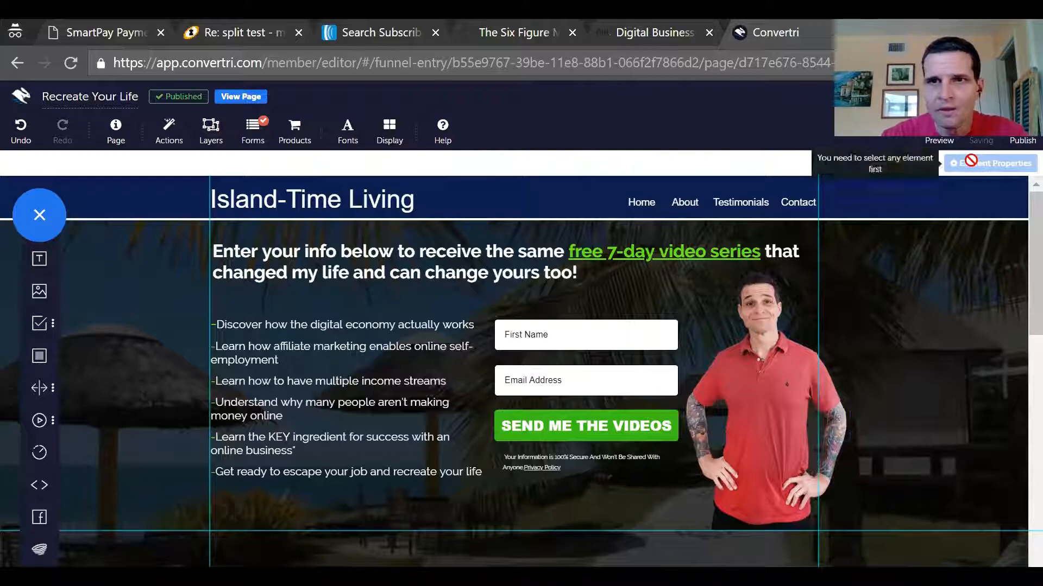
Step: Check which existing form is attached to the page in the form configuration, keeping the current selection
{"action": "left_click", "coordinate": [250, 129]}
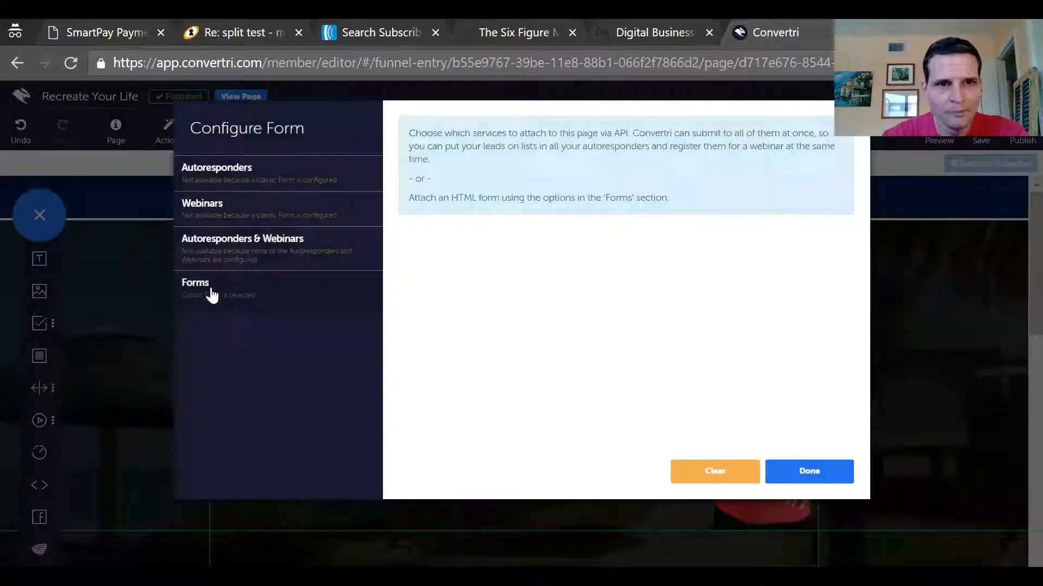
{"action": "left_click", "coordinate": [210, 289]}
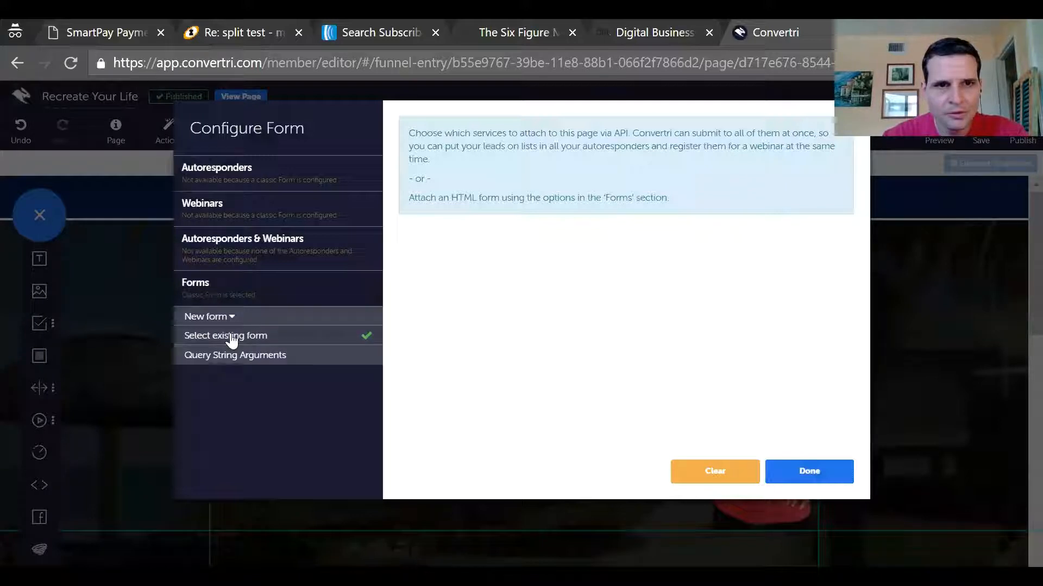
{"action": "left_click", "coordinate": [231, 336]}
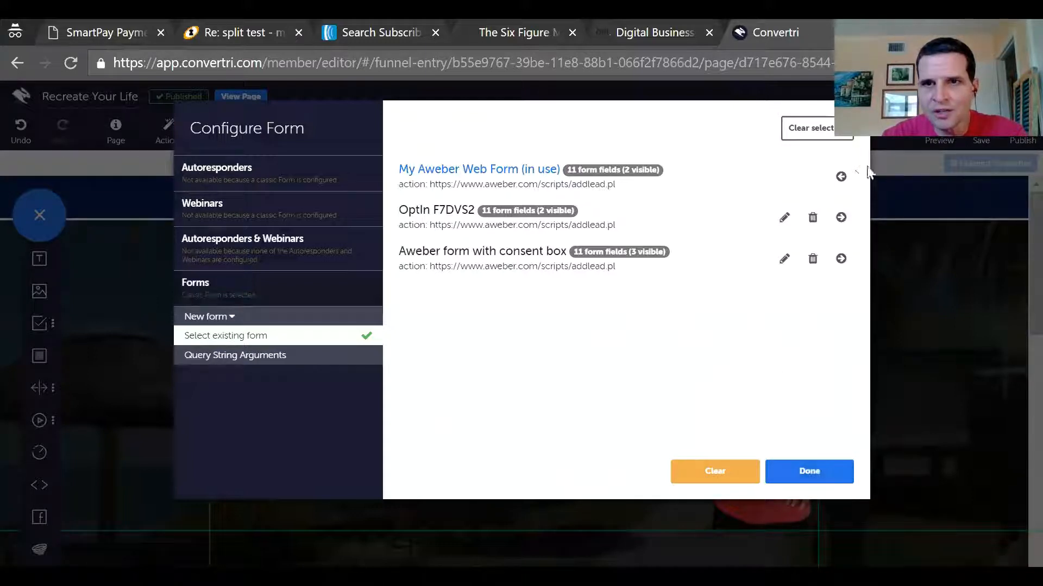
{"action": "left_click", "coordinate": [808, 472]}
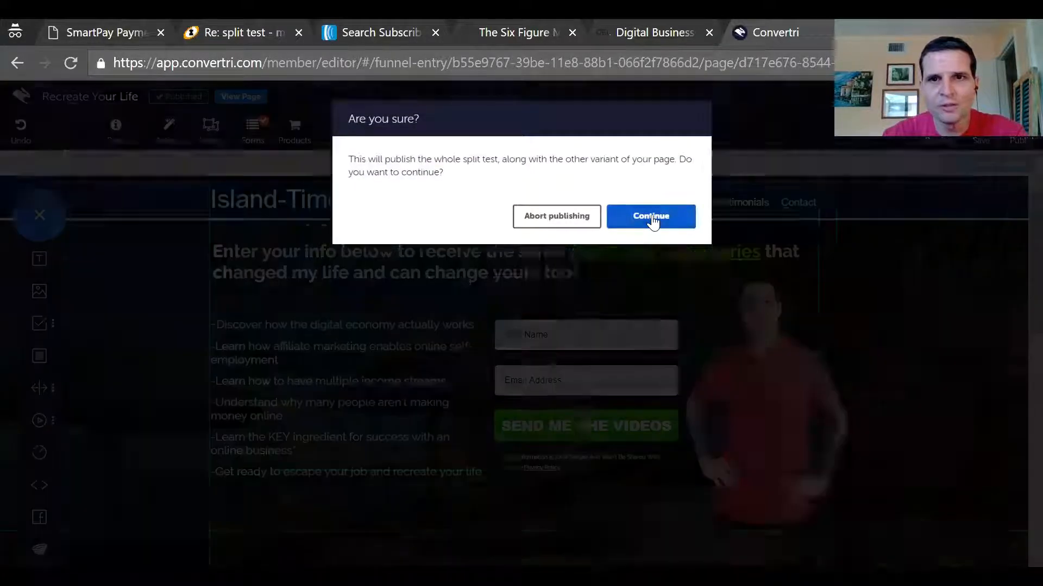
Step: Publish the whole split test with an empty path and return to its variants overview
{"action": "left_click", "coordinate": [652, 217]}
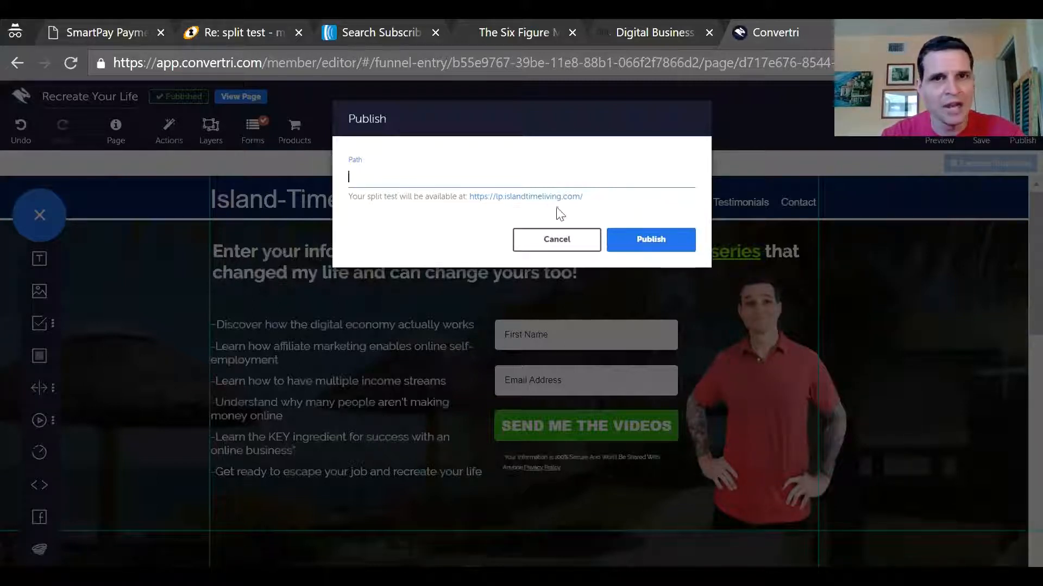
{"action": "left_click", "coordinate": [651, 239]}
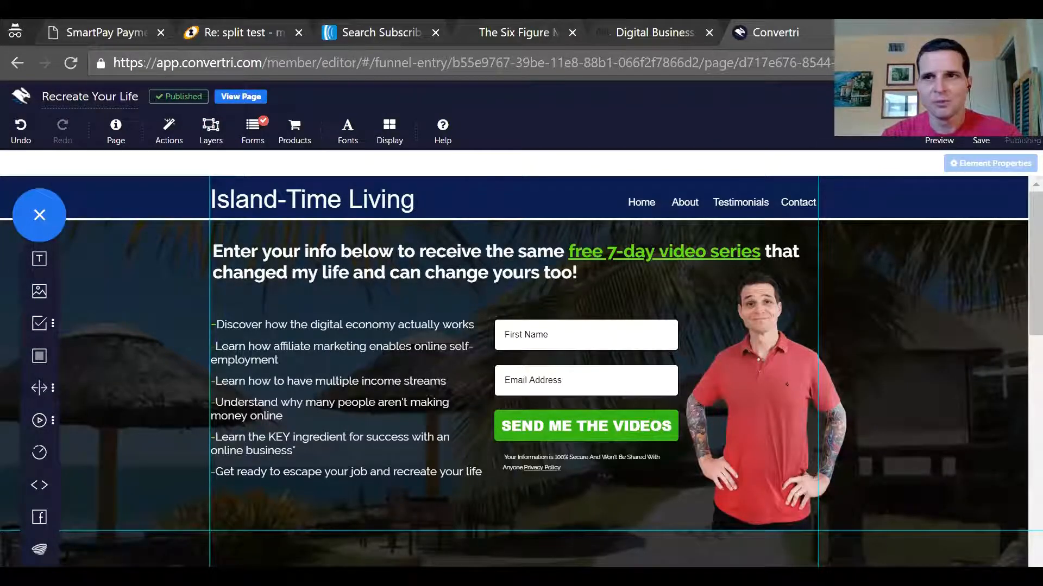
{"action": "left_click", "coordinate": [1021, 97]}
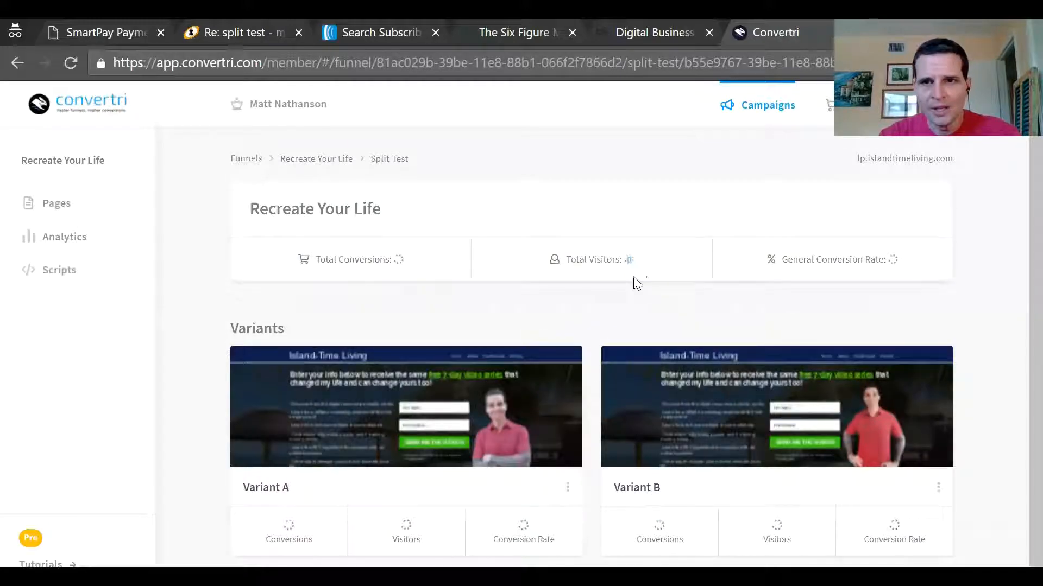
{"action": "scroll", "coordinate": [637, 283], "scroll_direction": "down", "scroll_amount": 1}
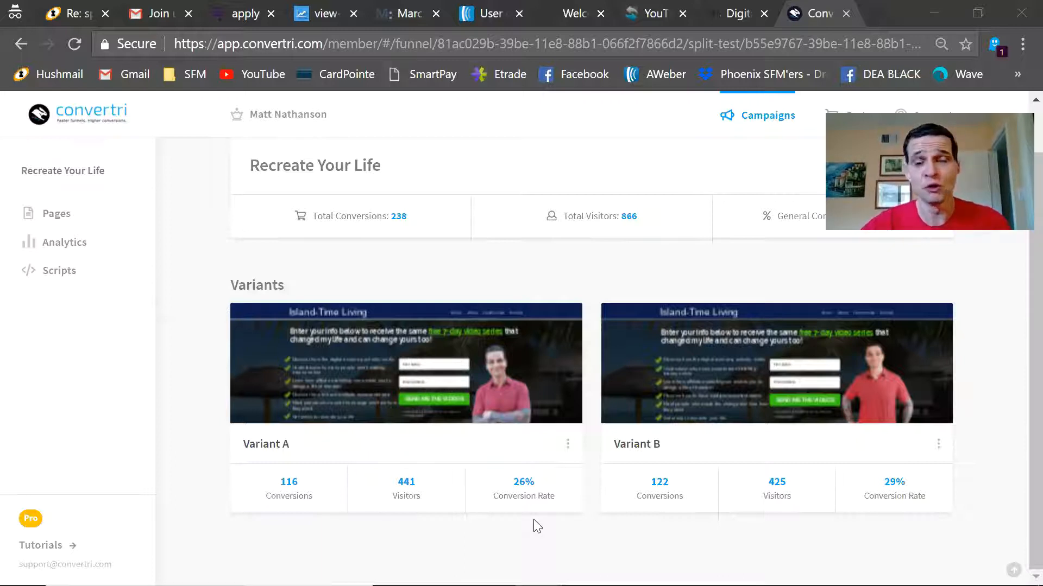
Step: Stop the split test from Variant B and confirm
{"action": "left_click", "coordinate": [938, 447]}
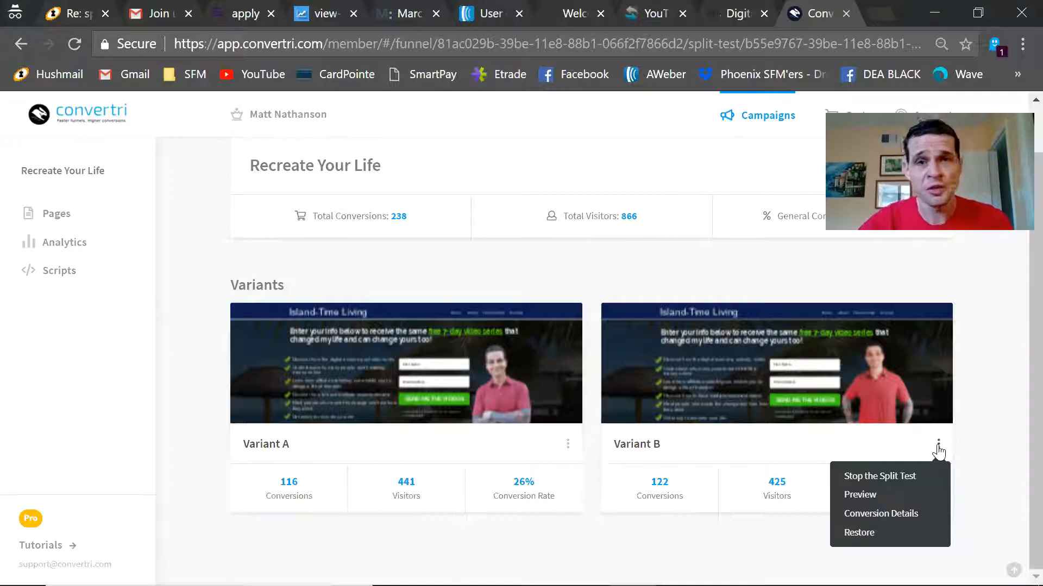
{"action": "left_click", "coordinate": [904, 477]}
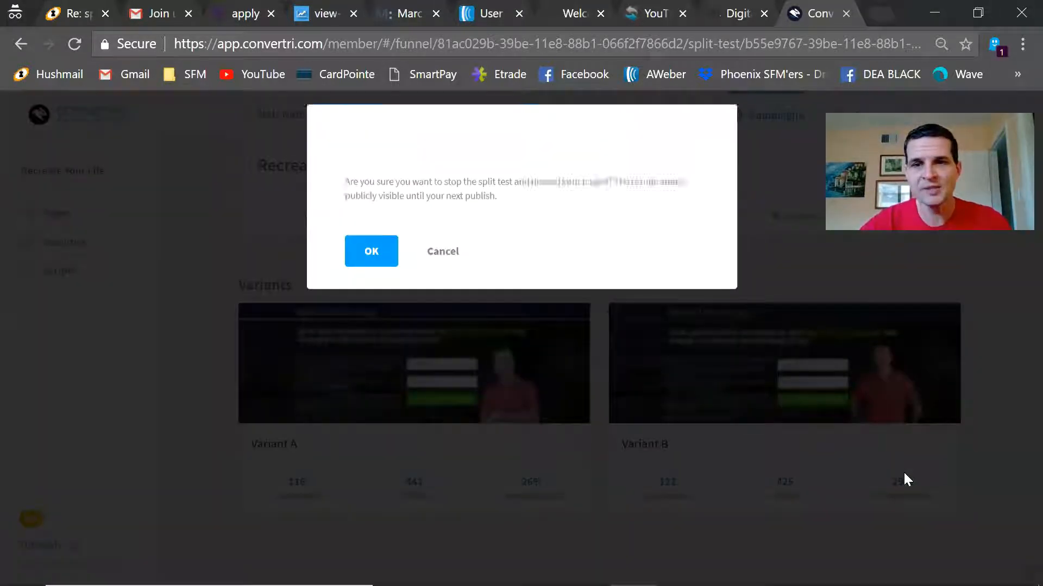
{"action": "left_click", "coordinate": [363, 256]}
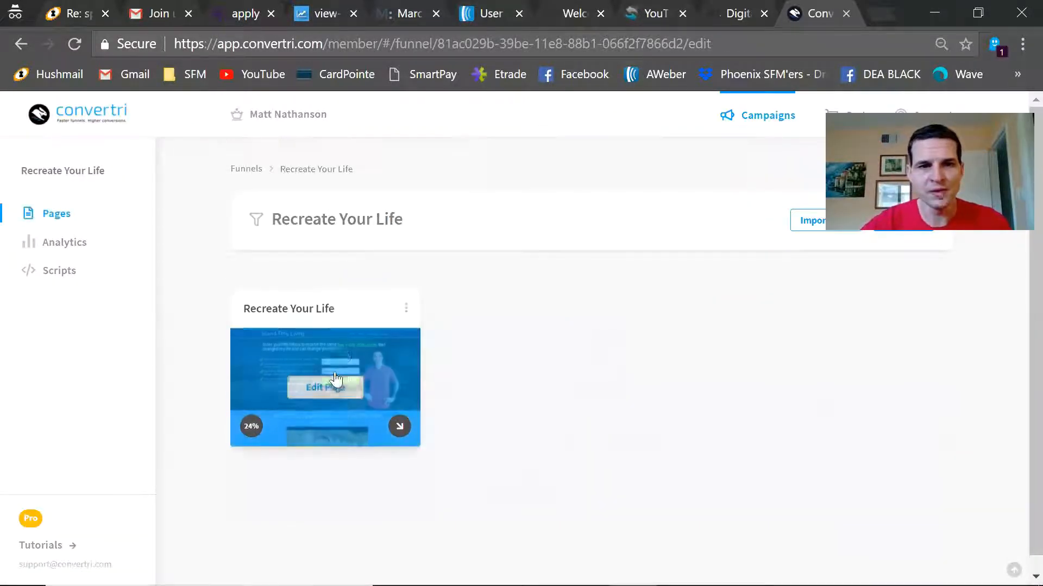
Step: Open the remaining Recreate Your Life page, publish it with an empty path and return to the funnel's pages
{"action": "left_click", "coordinate": [326, 387]}
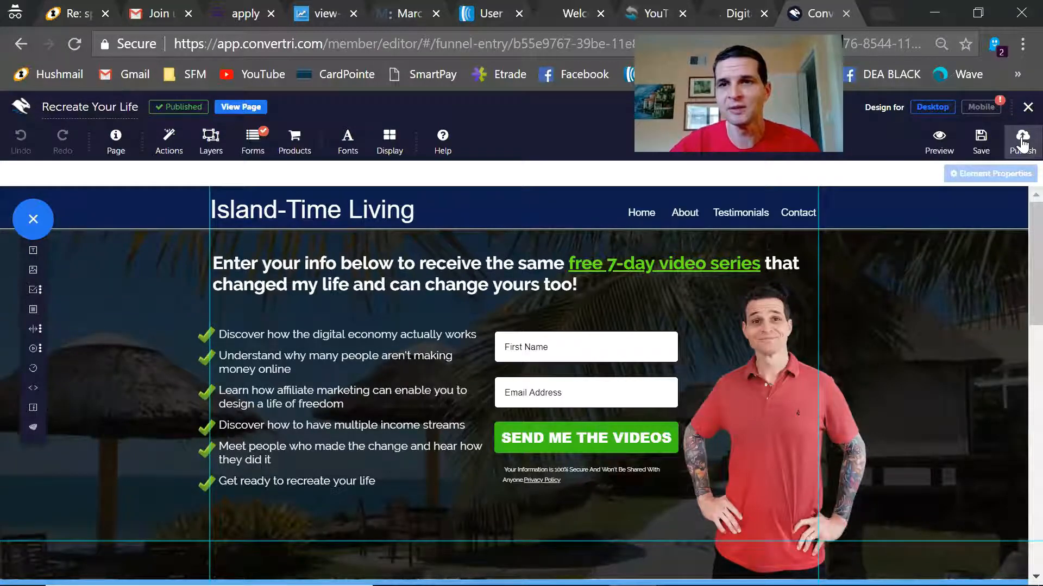
{"action": "left_click", "coordinate": [1021, 142]}
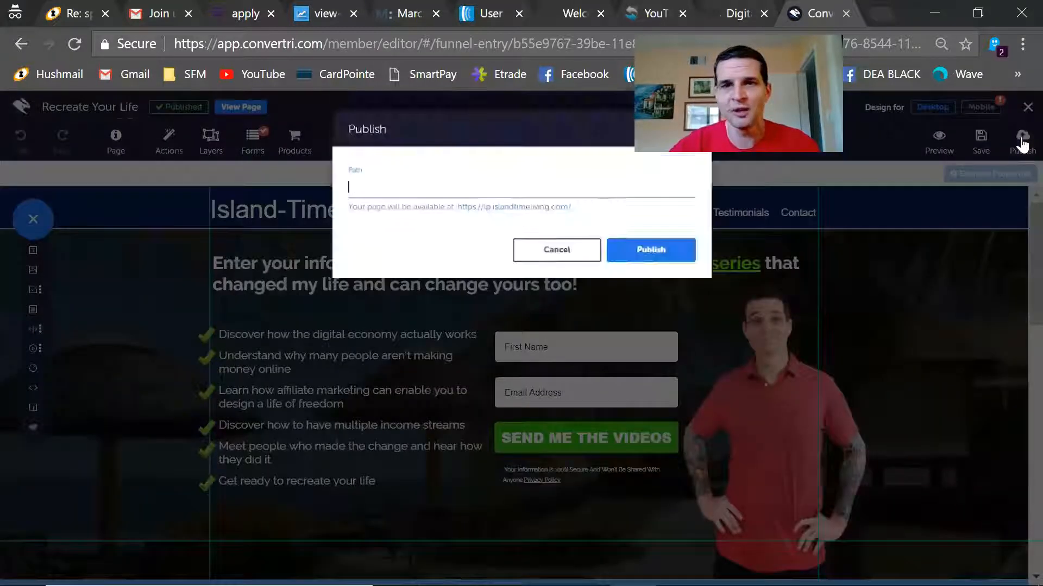
{"action": "left_click", "coordinate": [646, 260]}
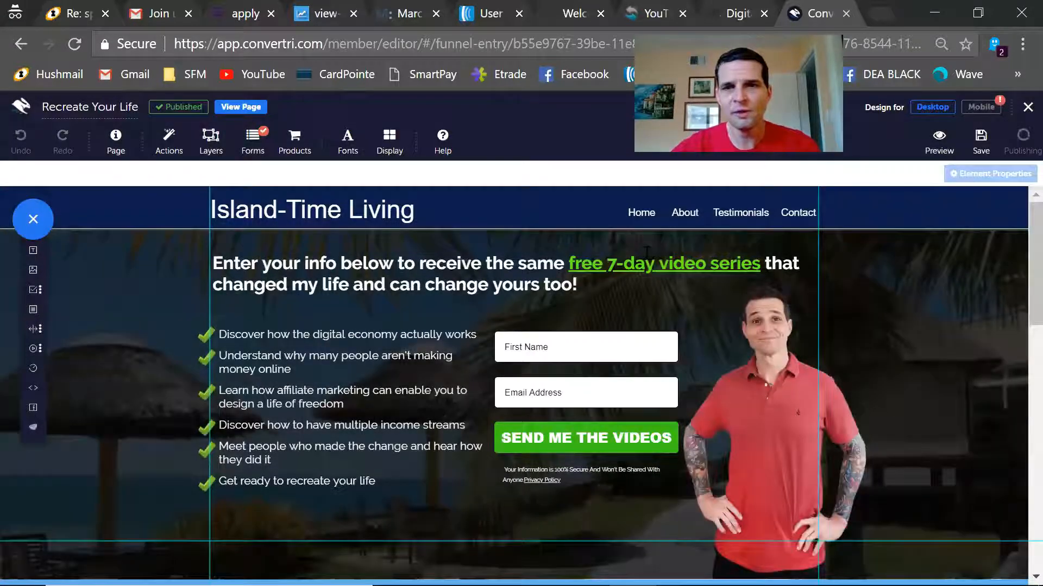
{"action": "left_click", "coordinate": [22, 107]}
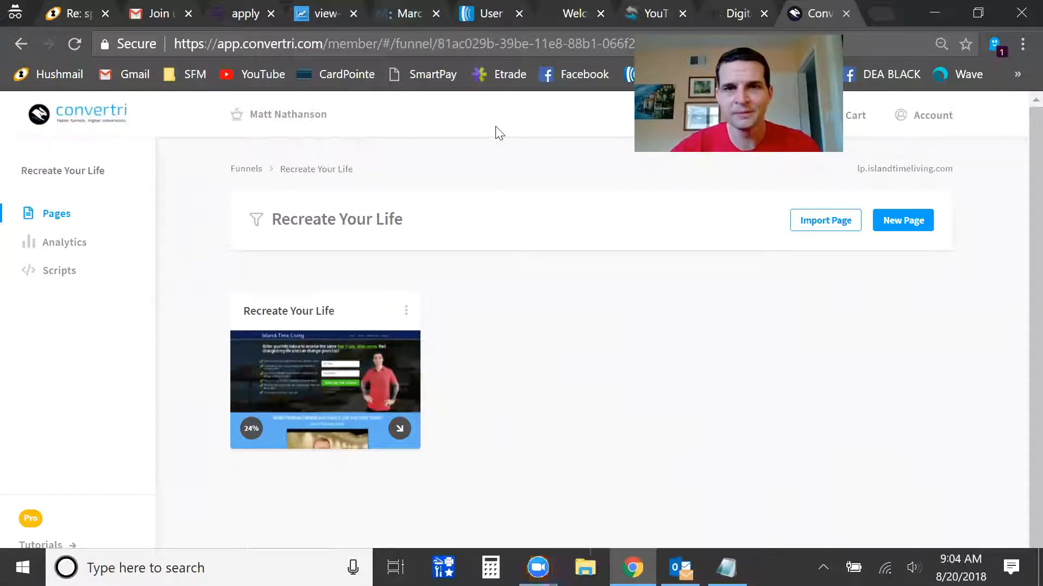
Step: Start a new split test on the Recreate Your Life page and open its Variant B for editing
{"action": "left_click", "coordinate": [406, 310]}
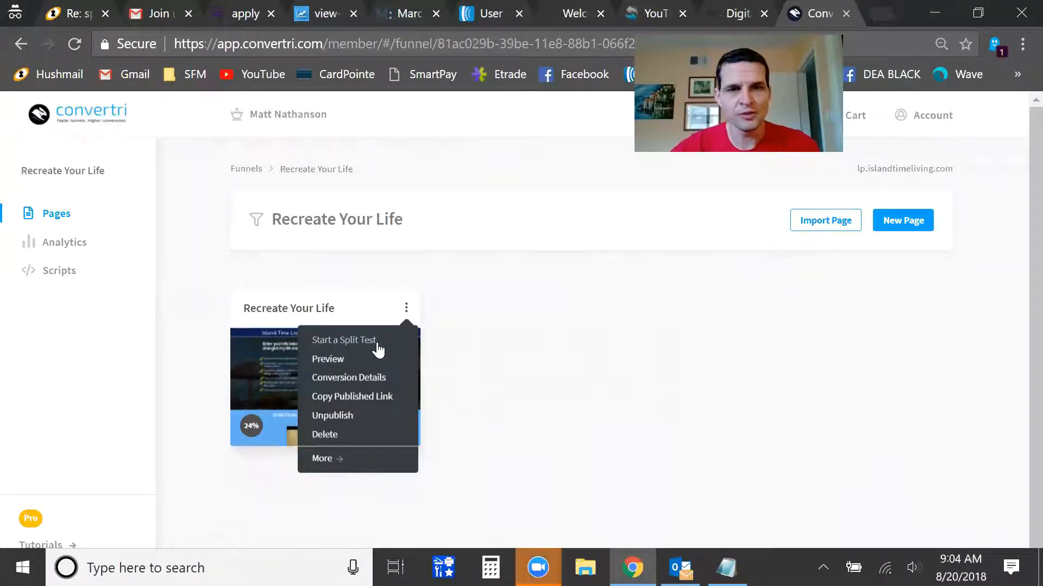
{"action": "left_click", "coordinate": [377, 341]}
{"action": "left_click", "coordinate": [391, 252]}
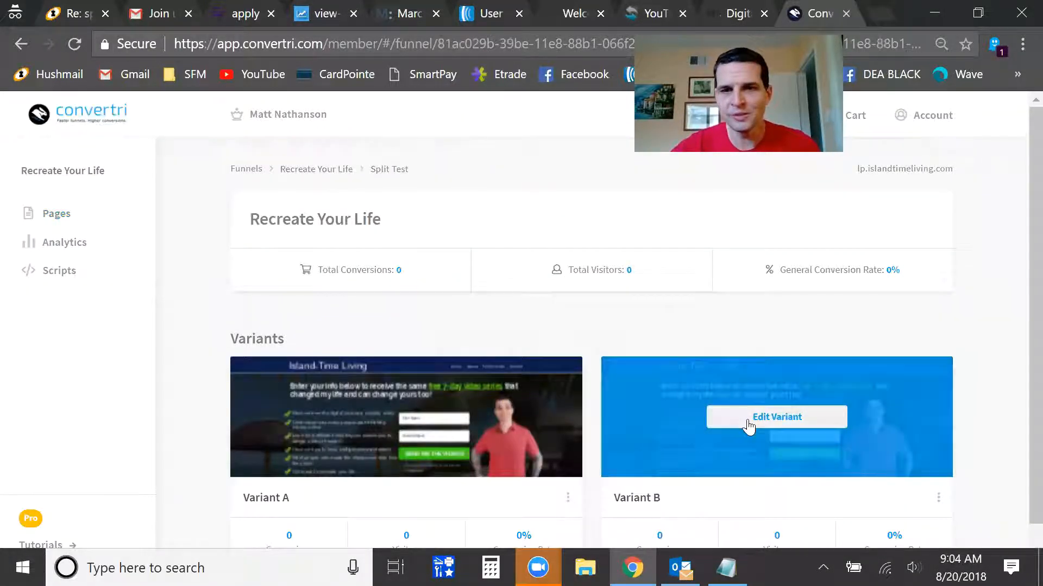
{"action": "left_click", "coordinate": [749, 427]}
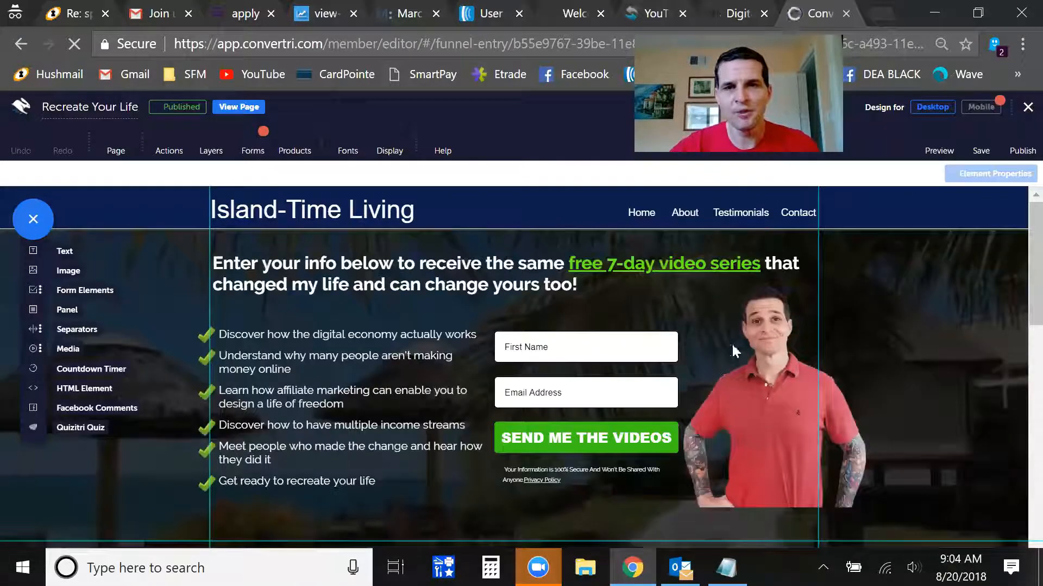
Step: Replace the headline with "Would you like EXTRA TIME, EXTRA MONEY & NO WORRIES? Register for the free 7-day video series to change your life!"
{"action": "left_click", "coordinate": [585, 287]}
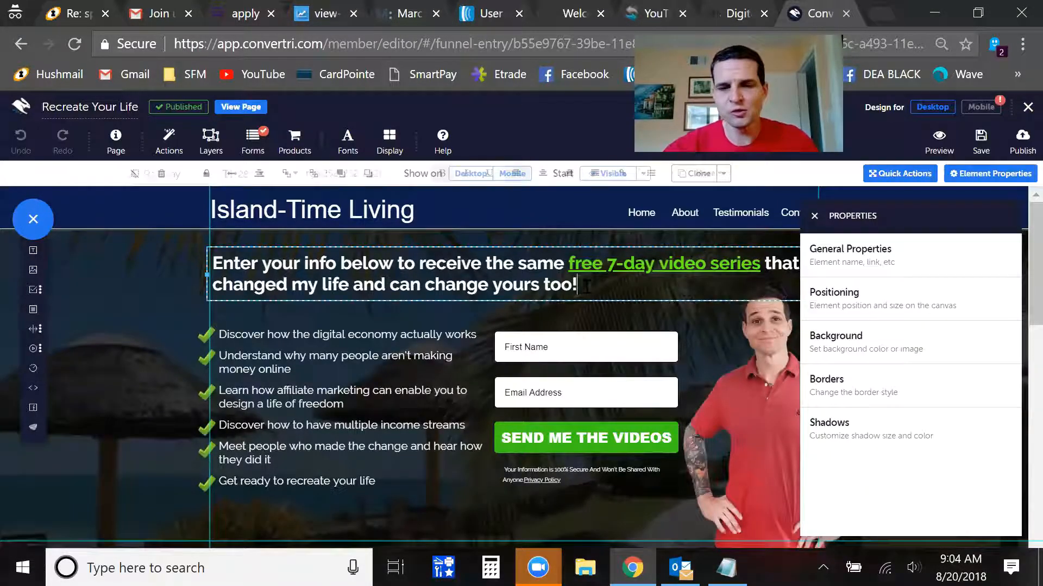
{"action": "key", "text": "shift+Up"}
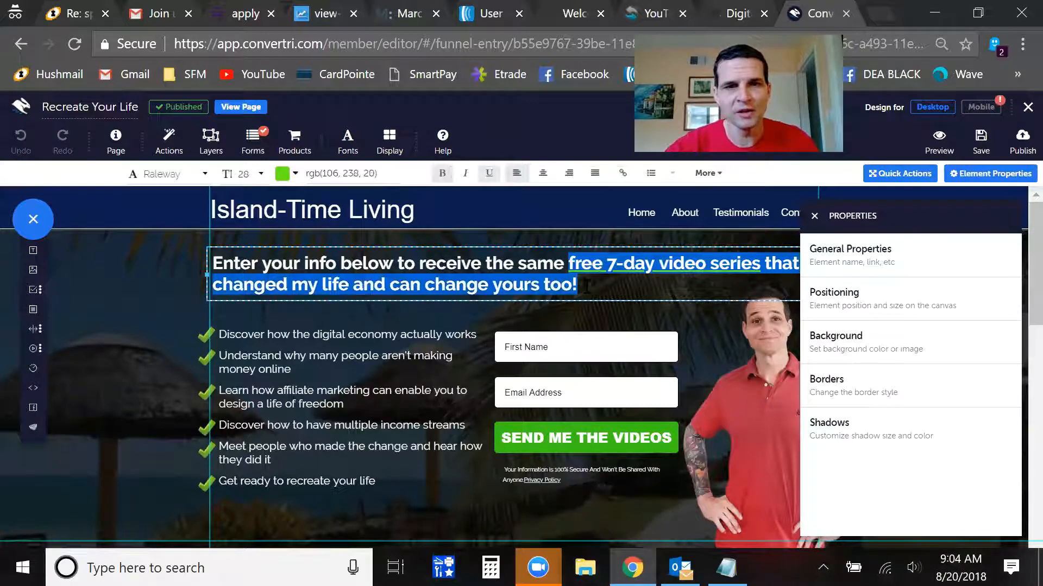
{"action": "key", "text": "ctrl+shift+Left"}
{"action": "key", "text": "ctrl+shift+Left"}
{"action": "key", "text": "ctrl+shift+Left"}
{"action": "key", "text": "ctrl+shift+Left"}
{"action": "key", "text": "ctrl+shift+Left"}
{"action": "key", "text": "ctrl+shift+Left"}
{"action": "key", "text": "ctrl+shift+Left"}
{"action": "key", "text": "ctrl+shift+Left"}
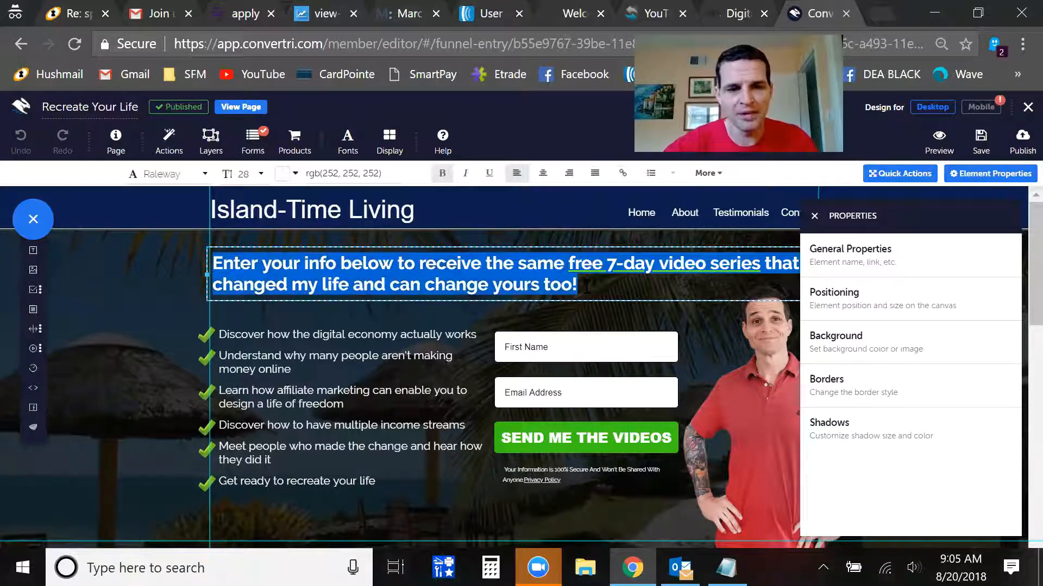
{"action": "type", "text": "Would you like EXTRA TIME, EXTRA MONEY & NO WORRIES? Register for the free 7-day video series to change your life!"}
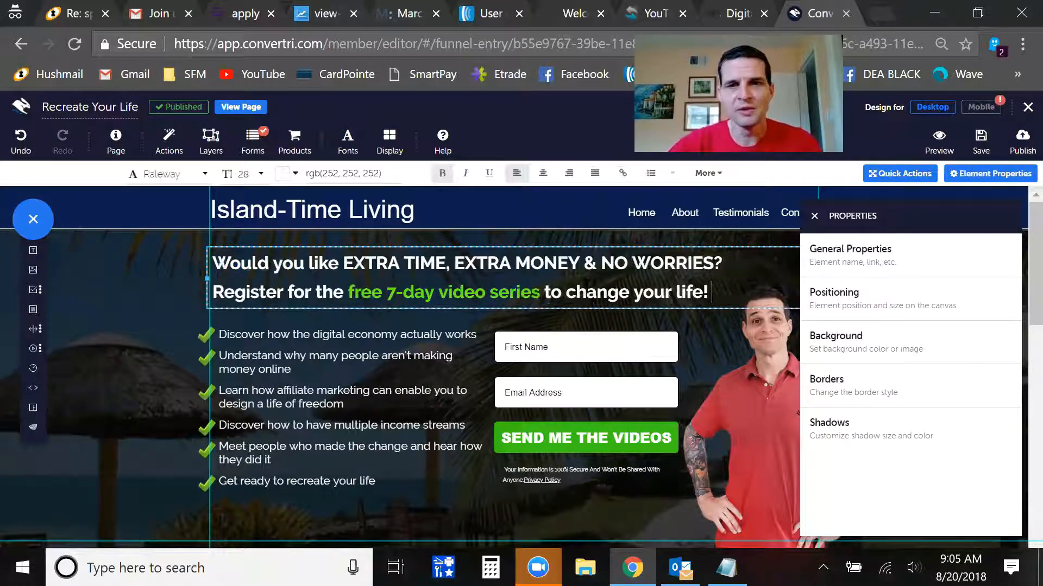
Step: Save the page with the new headline and switch to the mobile design
{"action": "left_click", "coordinate": [814, 215]}
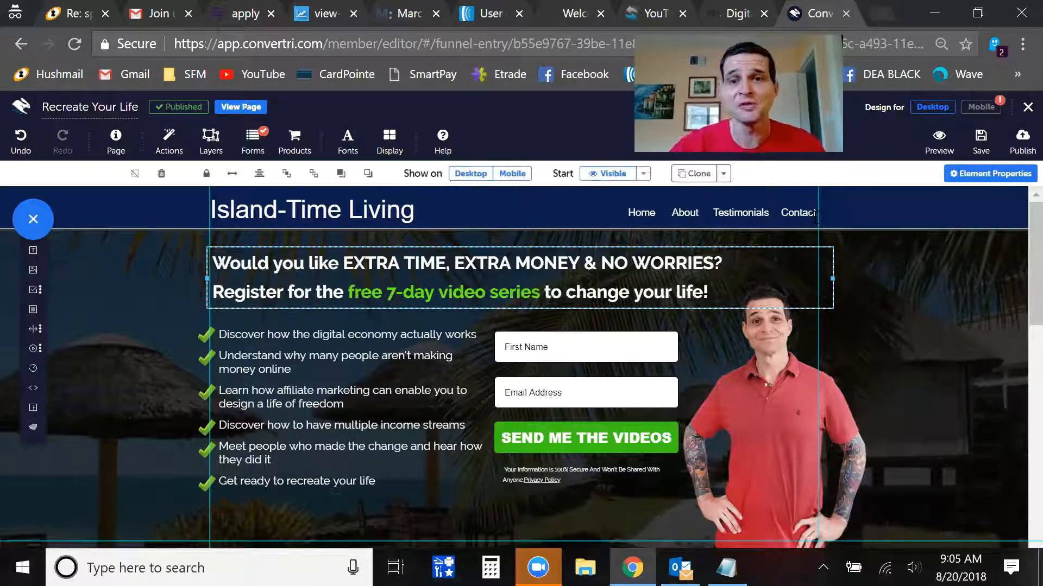
{"action": "left_click", "coordinate": [981, 146]}
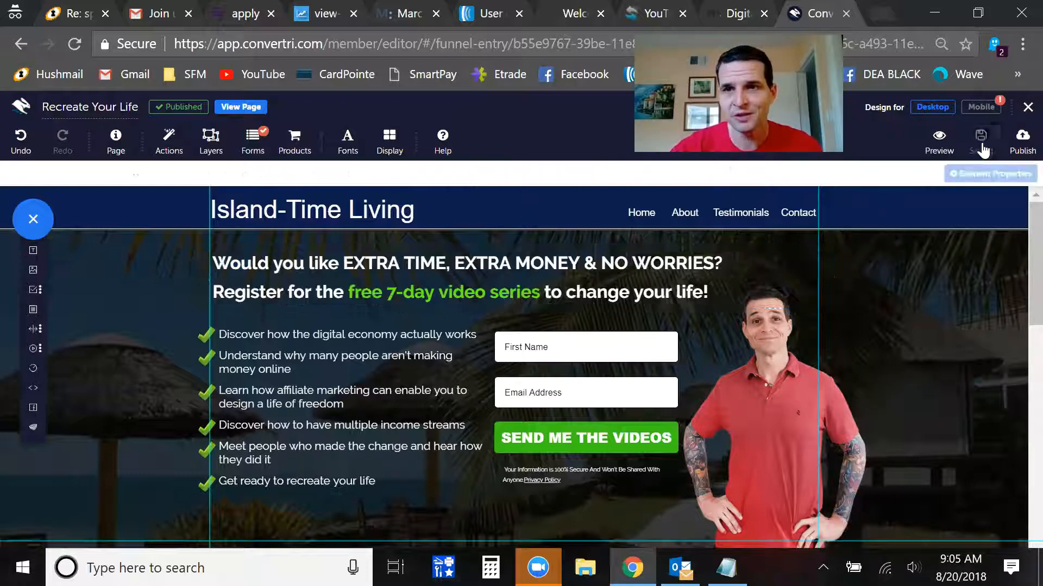
{"action": "left_click", "coordinate": [981, 107]}
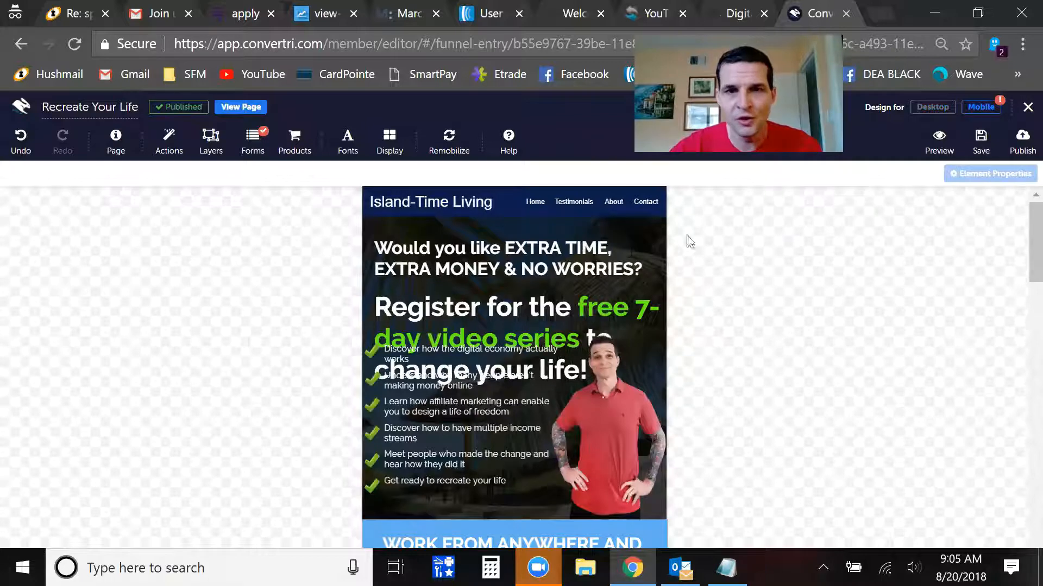
Step: Set the mobile font size scaling of the headline's "Register for the free 7-day video series" sentence to 100%
{"action": "triple_click", "coordinate": [508, 307]}
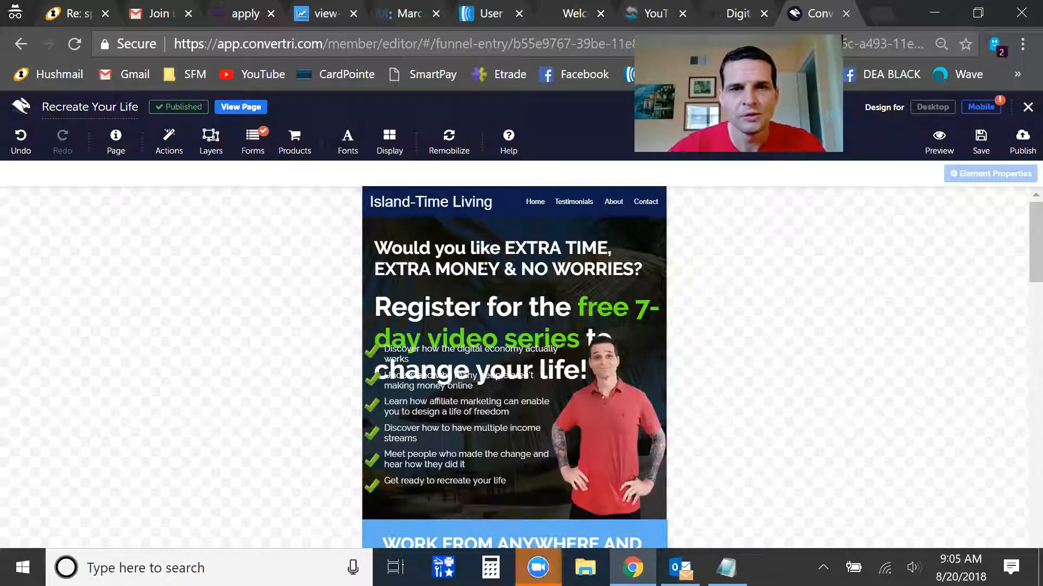
{"action": "double_click", "coordinate": [469, 266]}
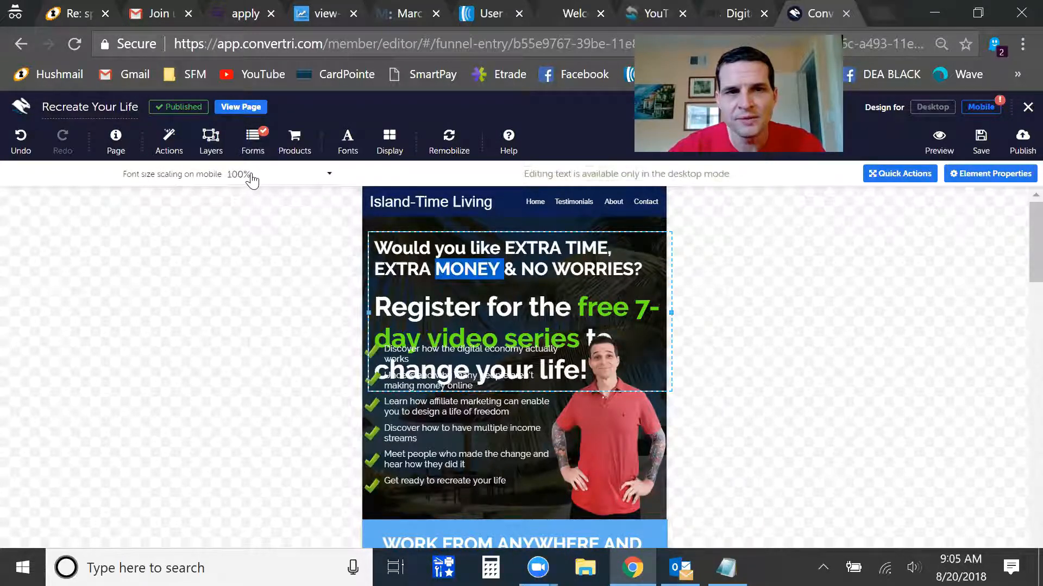
{"action": "double_click", "coordinate": [467, 310]}
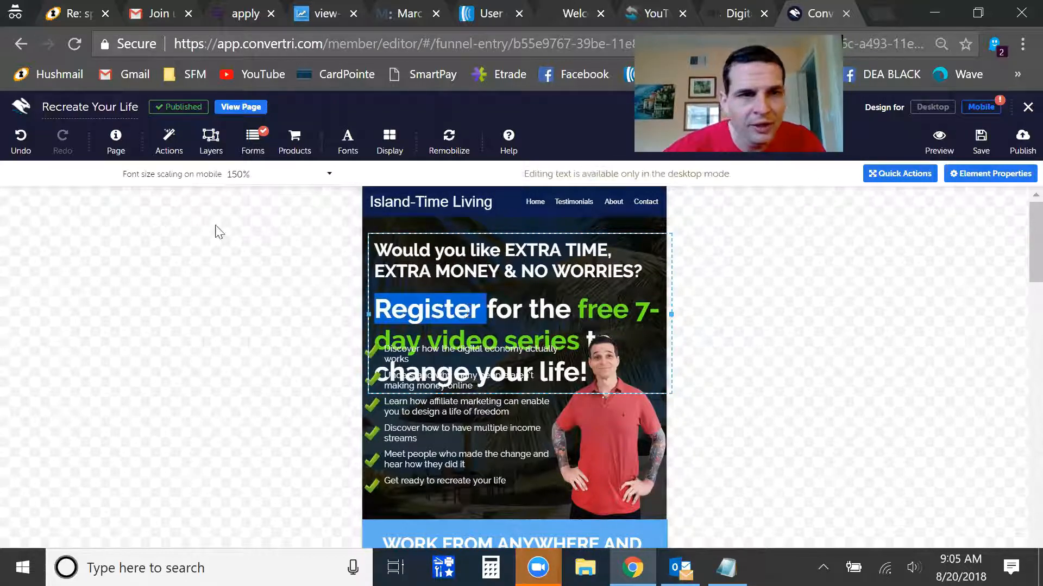
{"action": "left_click", "coordinate": [30, 148]}
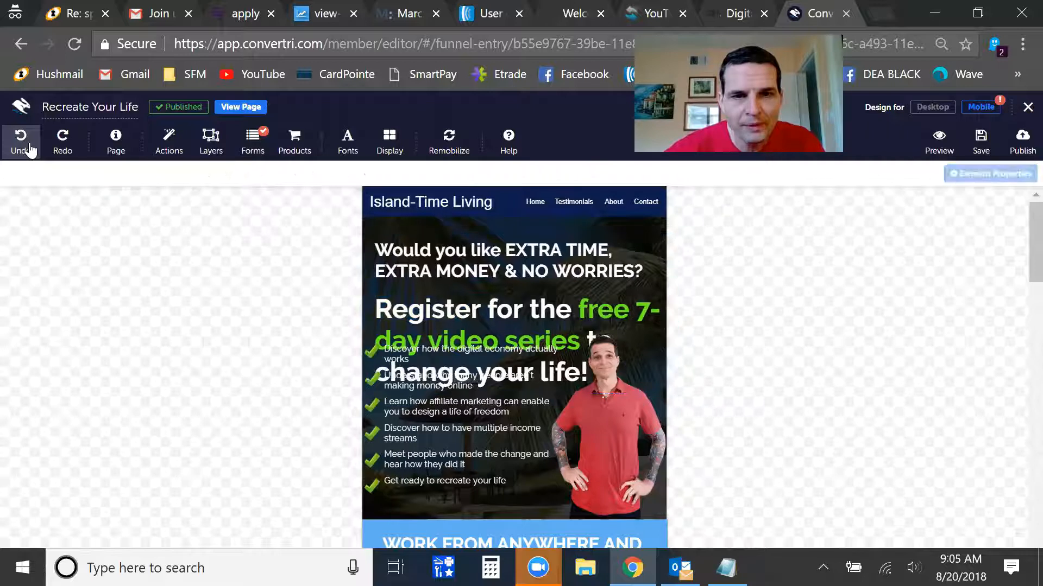
{"action": "double_click", "coordinate": [446, 328]}
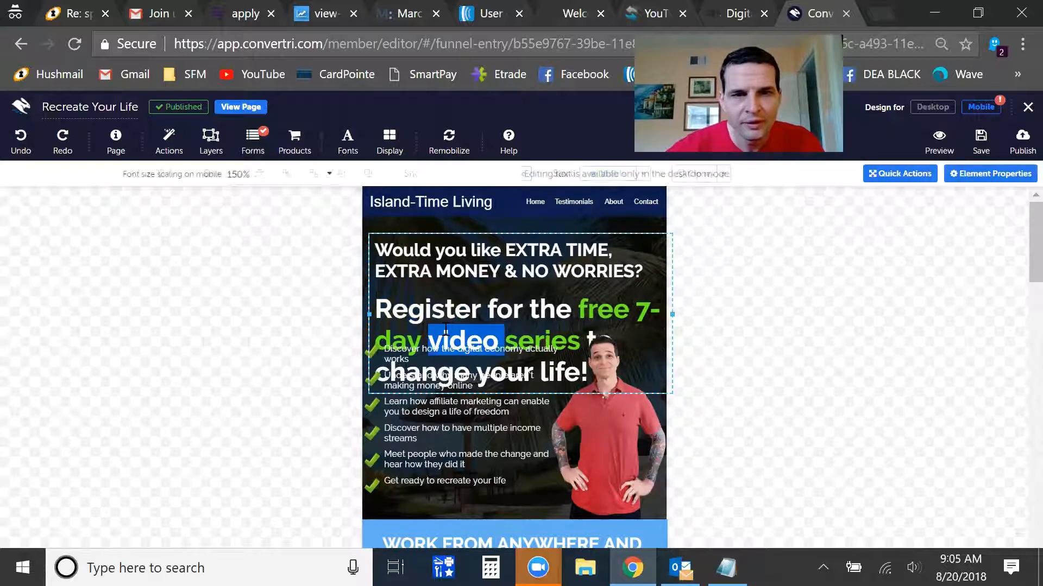
{"action": "left_click", "coordinate": [245, 184]}
{"action": "scroll", "coordinate": [267, 225], "scroll_direction": "down", "scroll_amount": 7}
{"action": "scroll", "coordinate": [269, 228], "scroll_direction": "up", "scroll_amount": 2}
{"action": "scroll", "coordinate": [270, 232], "scroll_direction": "up", "scroll_amount": 1}
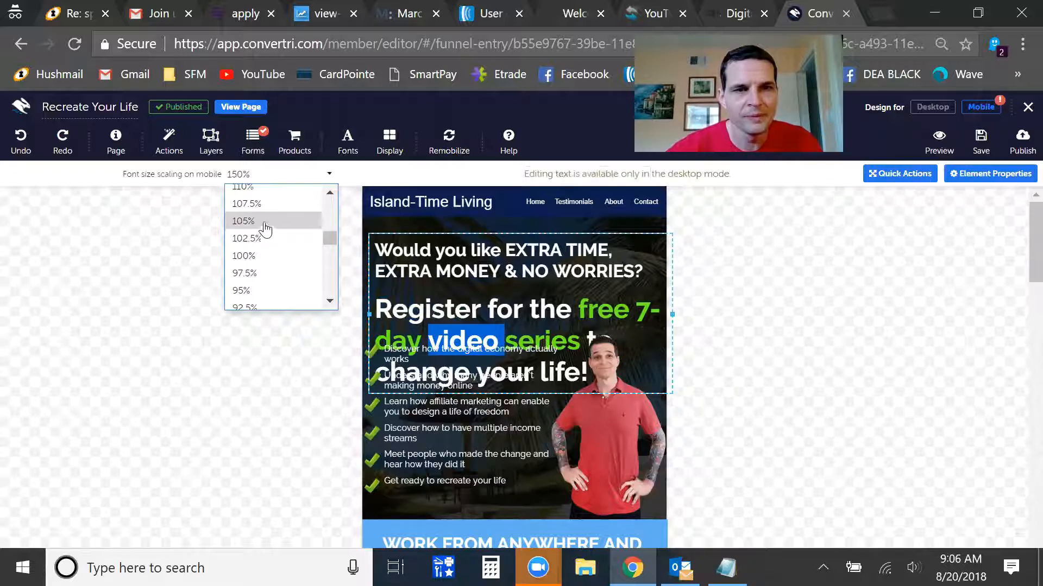
{"action": "left_click", "coordinate": [269, 256]}
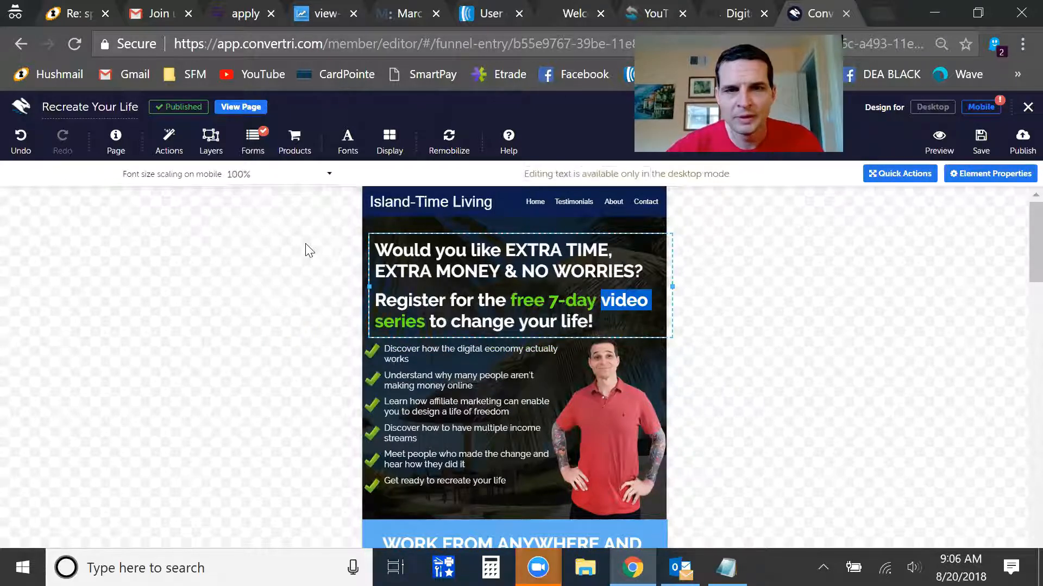
Step: Move the mobile headline block up slightly to leave more space above the checklist
{"action": "left_click", "coordinate": [526, 272]}
{"action": "double_click", "coordinate": [527, 271]}
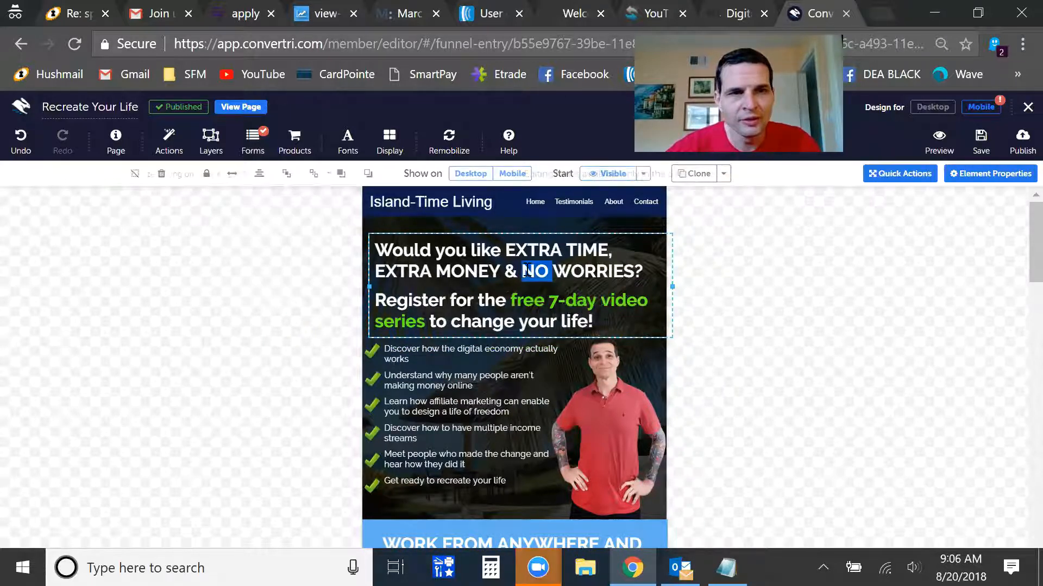
{"action": "left_click", "coordinate": [775, 302]}
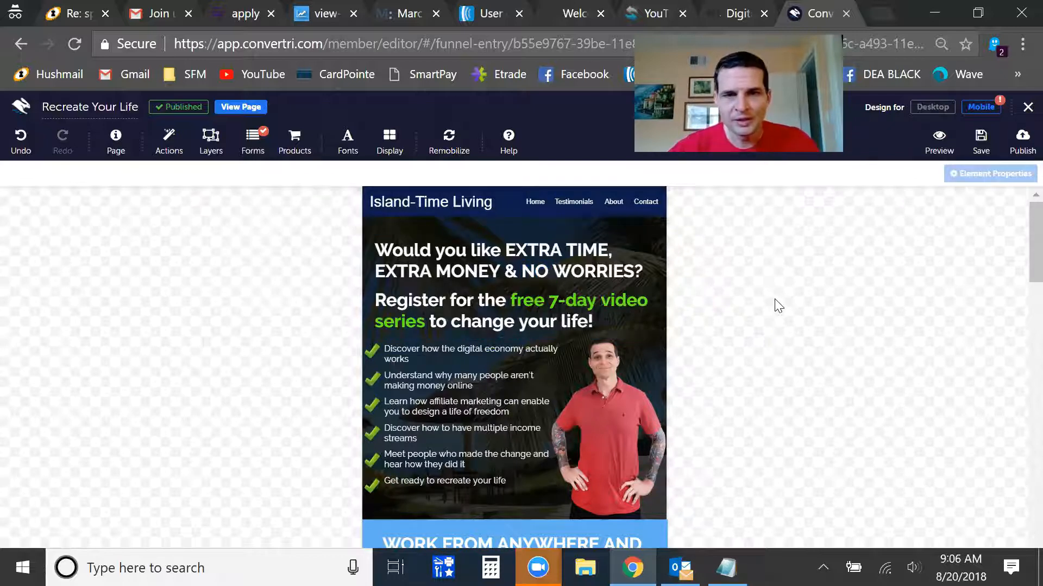
{"action": "left_click", "coordinate": [504, 241]}
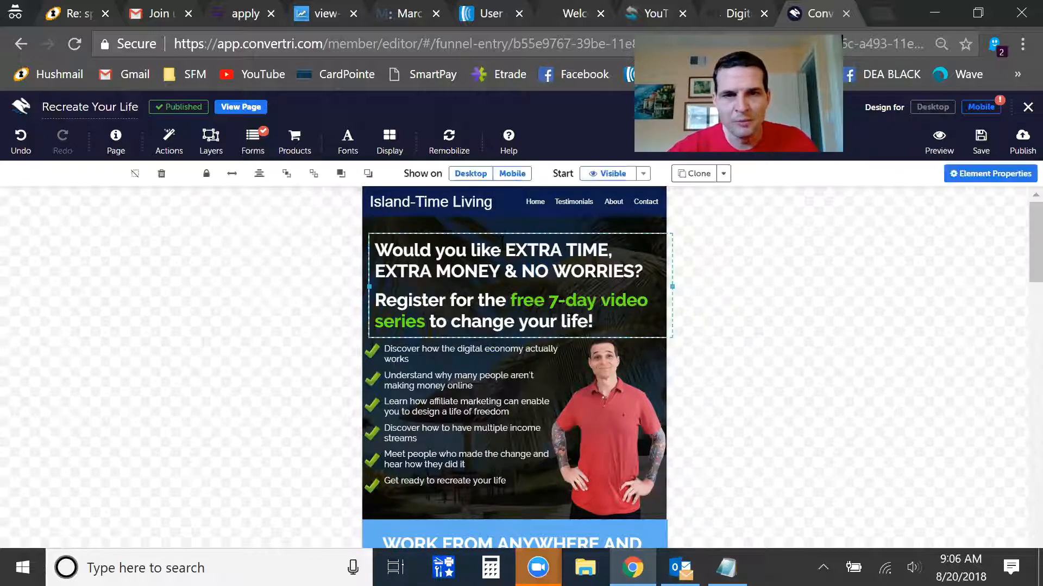
{"action": "left_click", "coordinate": [501, 228]}
{"action": "left_click", "coordinate": [503, 236]}
{"action": "left_click_drag", "start_coordinate": [504, 237], "coordinate": [505, 237]}
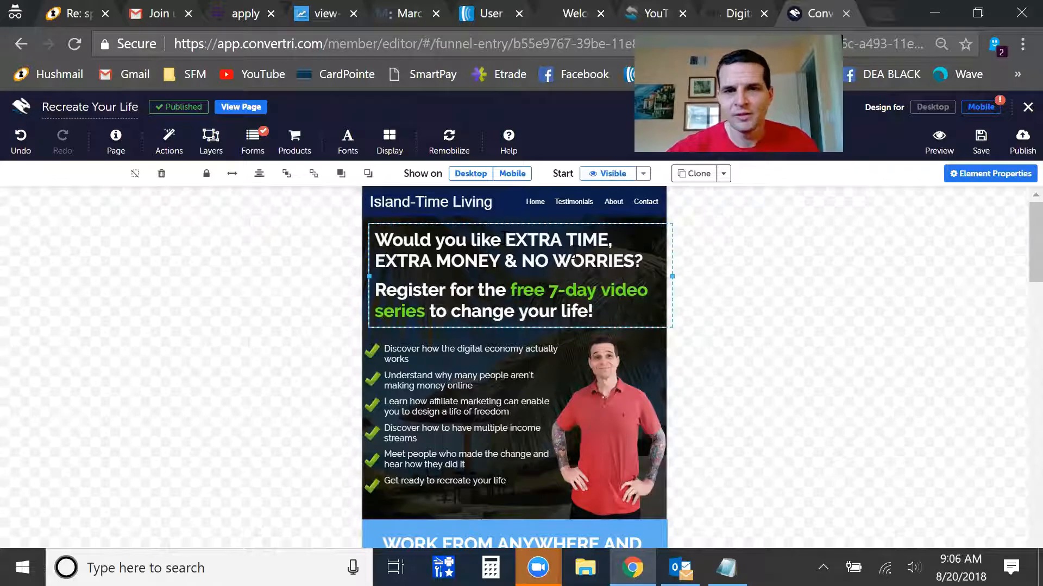
{"action": "left_click", "coordinate": [751, 300]}
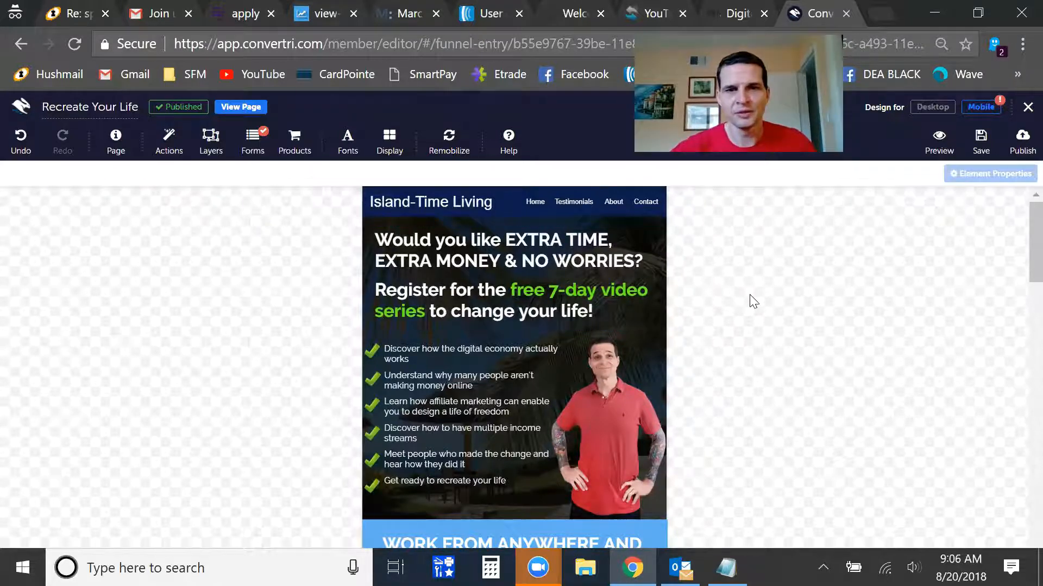
Step: Save the mobile layout and publish the split test with an empty path
{"action": "left_click", "coordinate": [980, 139]}
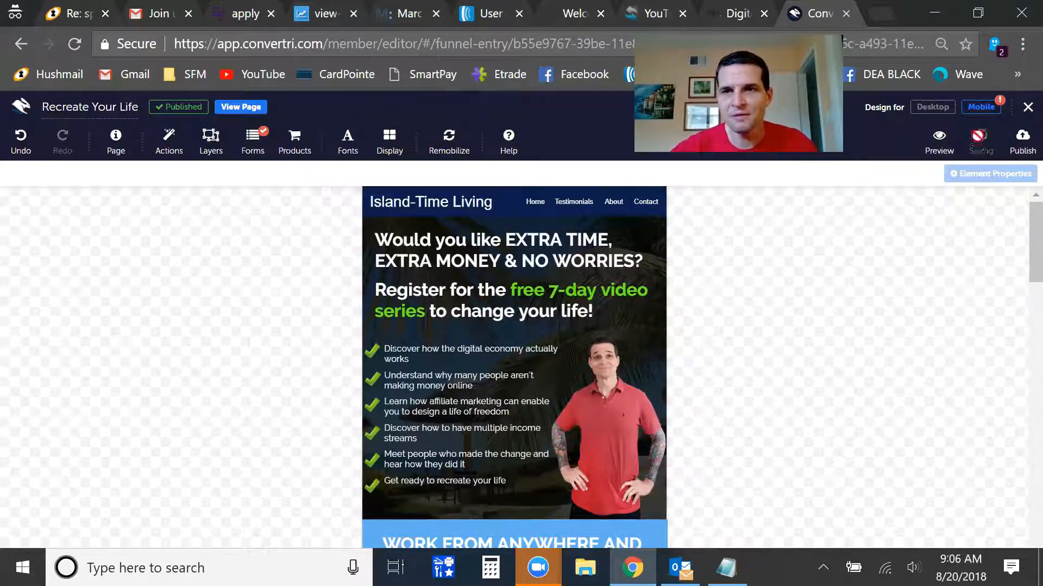
{"action": "left_click", "coordinate": [1022, 140]}
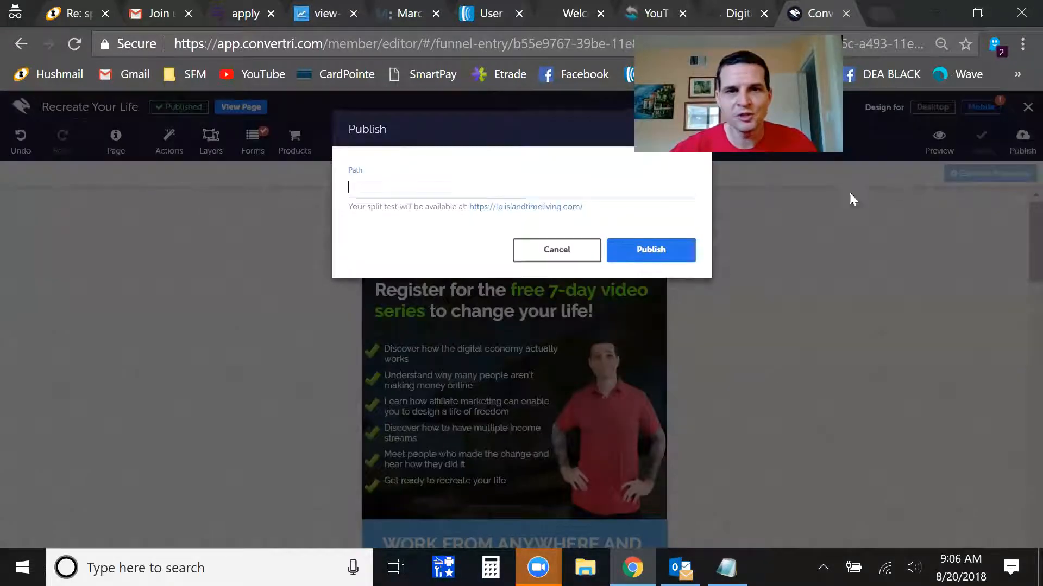
{"action": "left_click", "coordinate": [640, 251]}
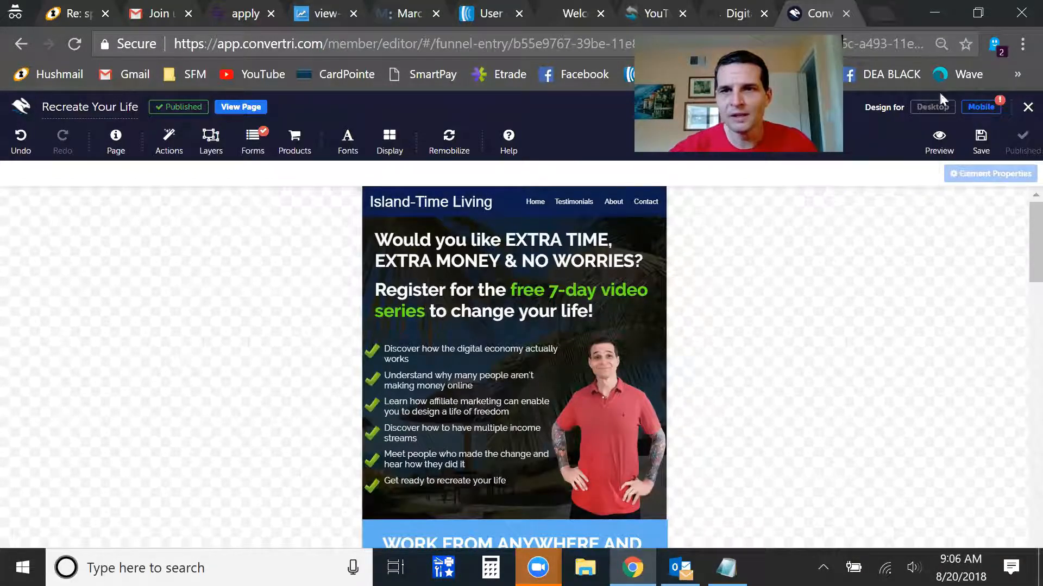
Step: Publish the variant again from the desktop design and return to the split test overview
{"action": "left_click", "coordinate": [931, 108]}
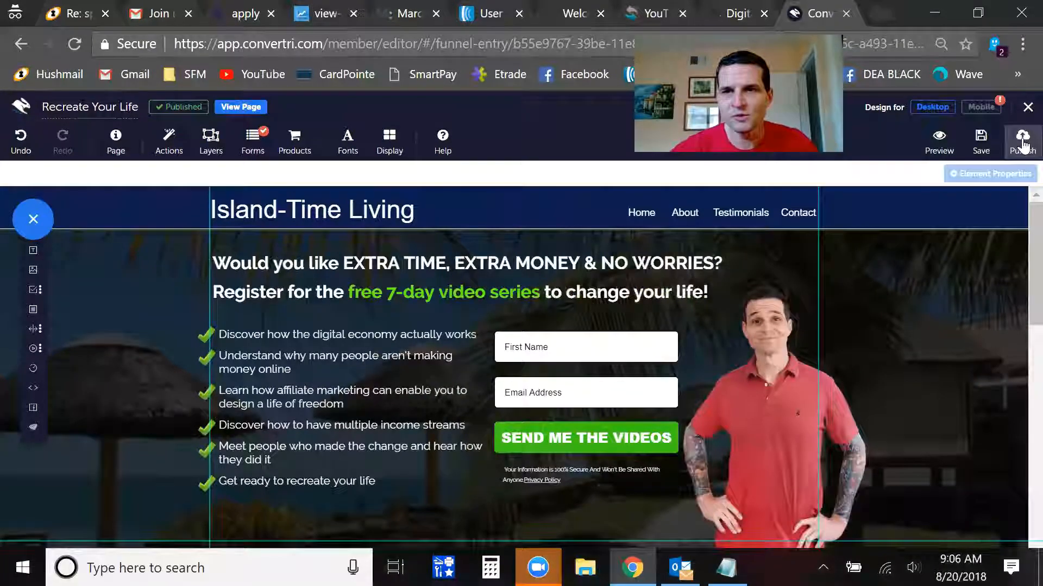
{"action": "left_click", "coordinate": [1023, 140]}
{"action": "left_click", "coordinate": [625, 249]}
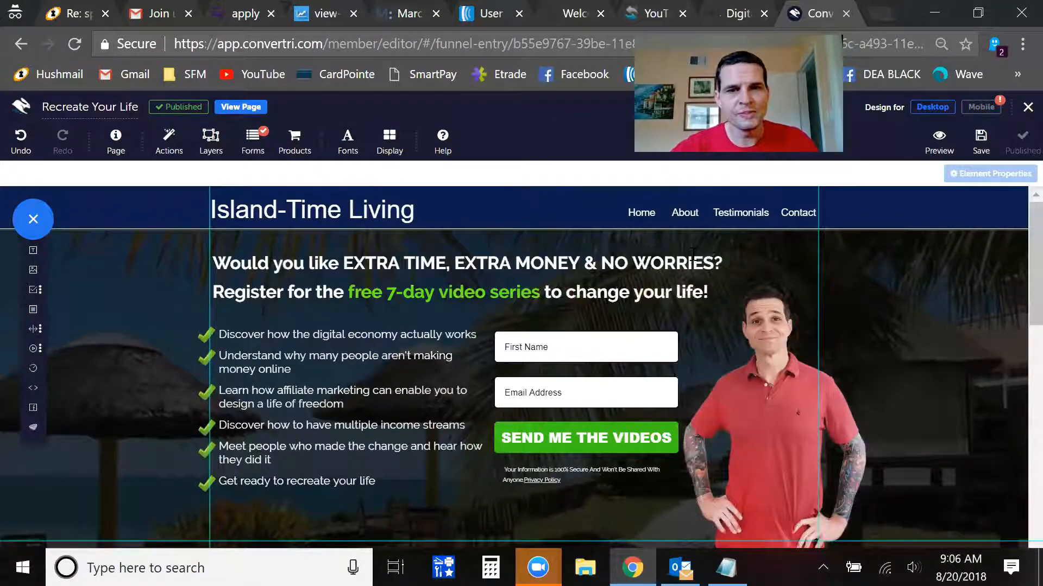
{"action": "left_click", "coordinate": [30, 117]}
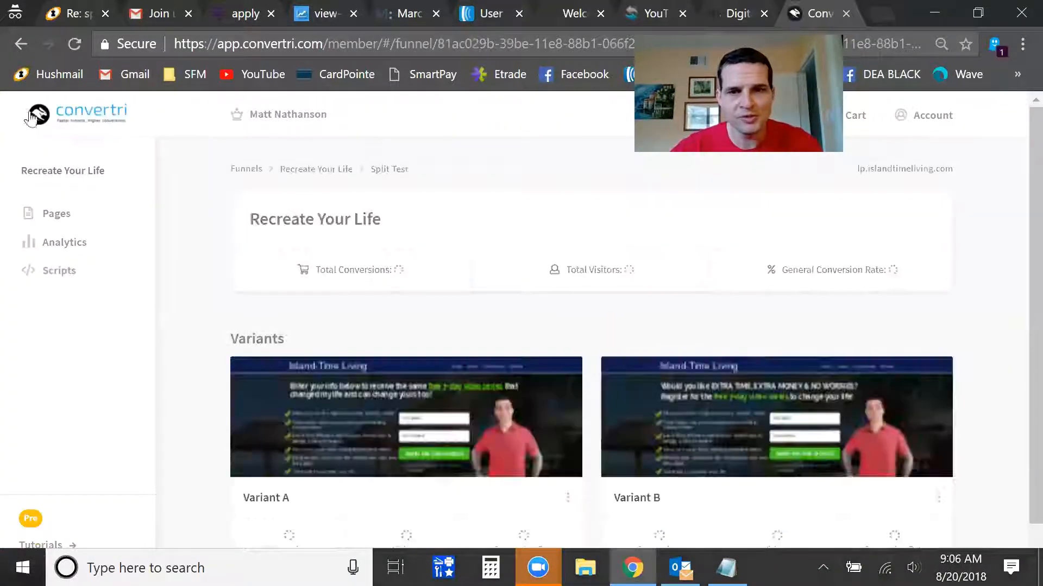
Step: Stop the split test from Variant A and confirm discarding page B
{"action": "scroll", "coordinate": [508, 260], "scroll_direction": "down", "scroll_amount": 1}
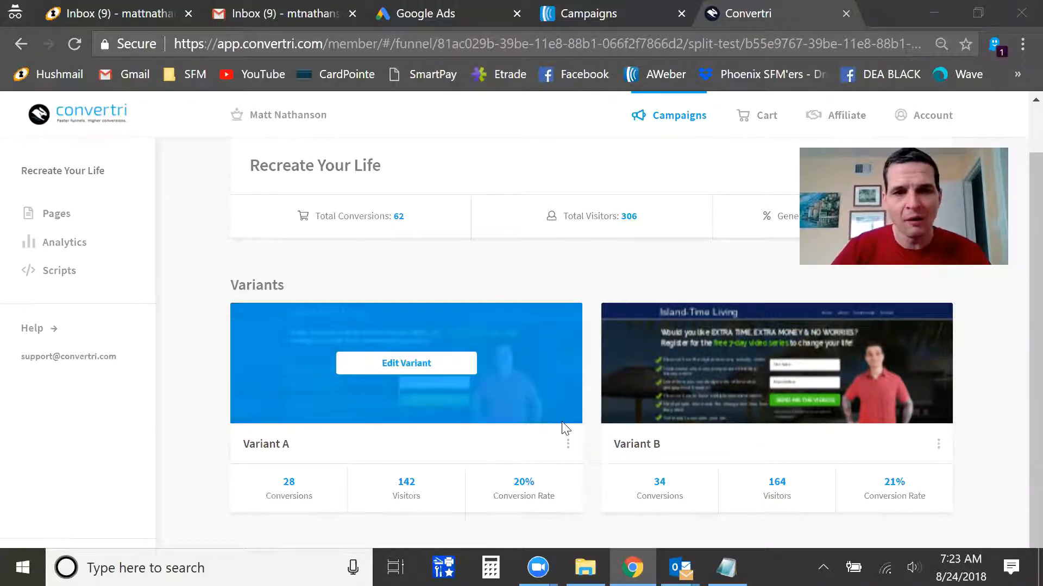
{"action": "left_click", "coordinate": [567, 444]}
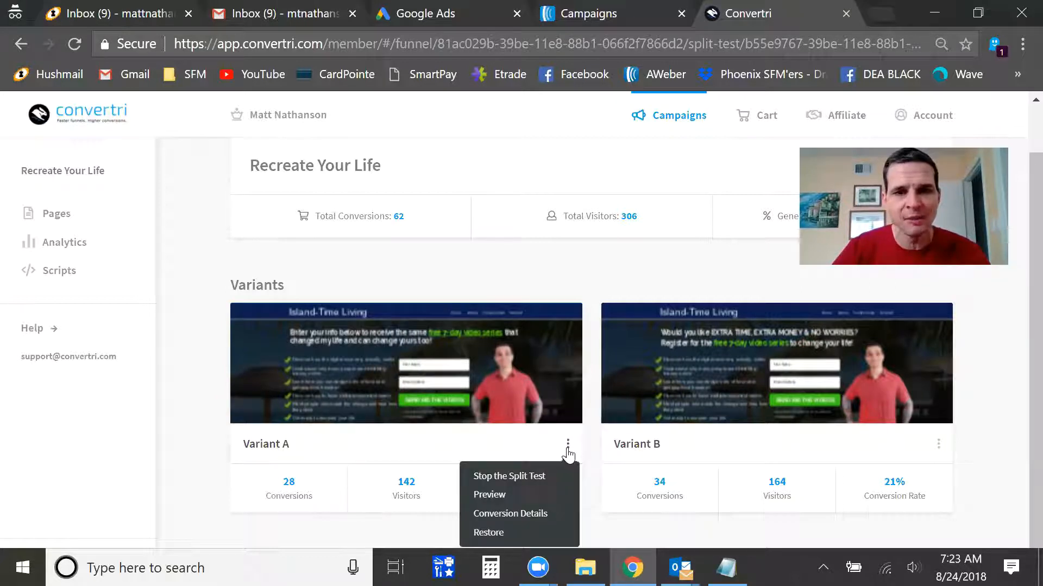
{"action": "left_click", "coordinate": [546, 476]}
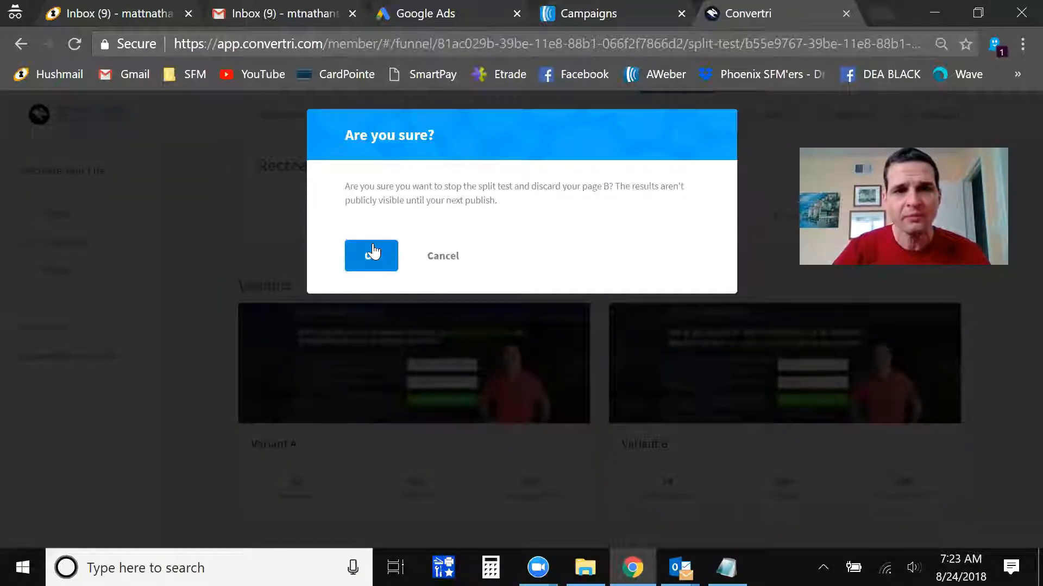
{"action": "left_click", "coordinate": [371, 249]}
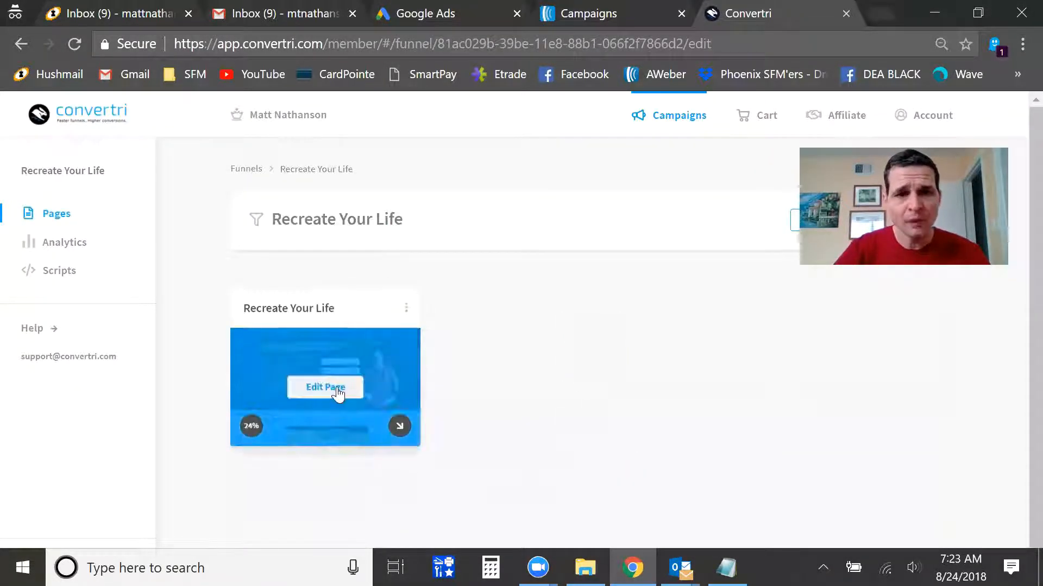
Step: Open the remaining Recreate Your Life page for editing and publish it
{"action": "left_click", "coordinate": [338, 392]}
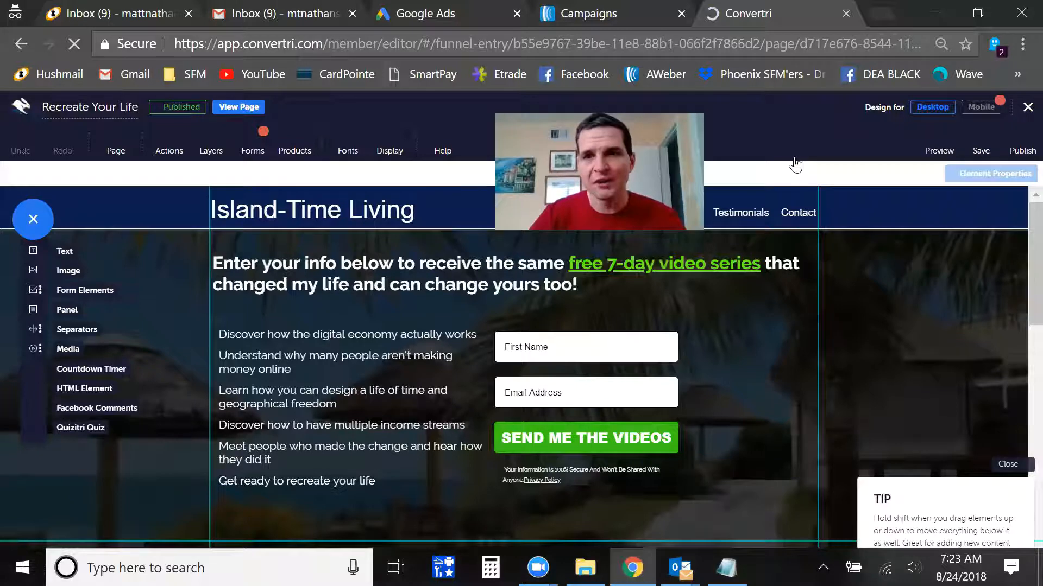
{"action": "left_click", "coordinate": [1020, 140]}
{"action": "left_click", "coordinate": [678, 252]}
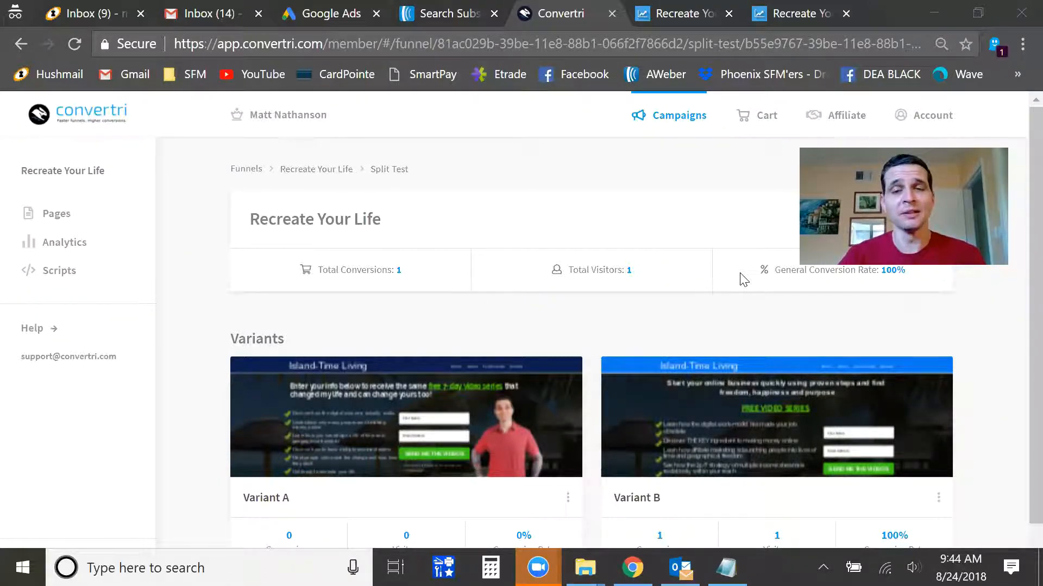
Step: Review both variants of the new split test and compare their live landing pages, including headlines, testimonial video and About sections
{"action": "scroll", "coordinate": [735, 274], "scroll_direction": "down", "scroll_amount": 1}
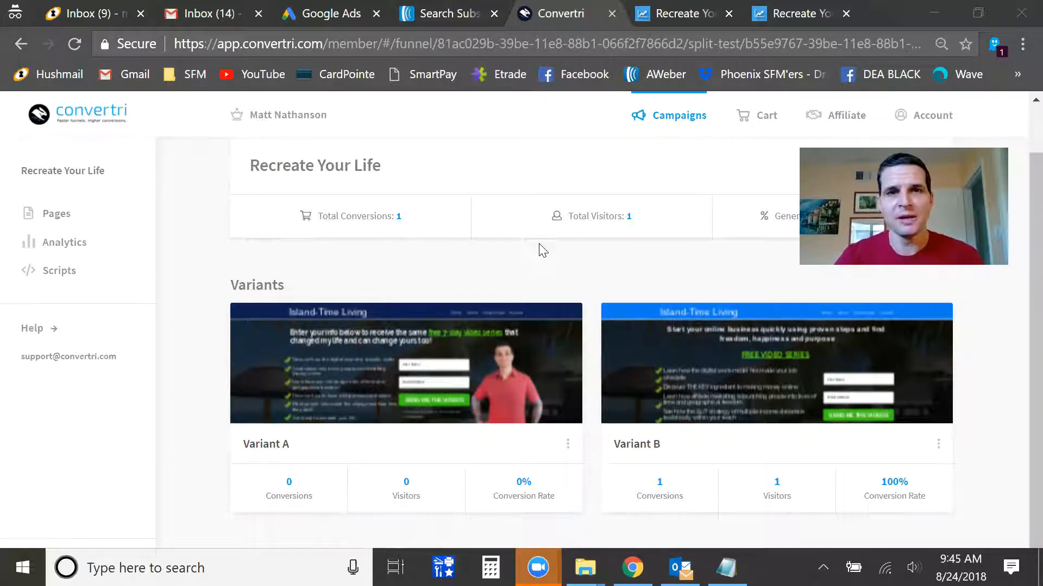
{"action": "left_click", "coordinate": [659, 8]}
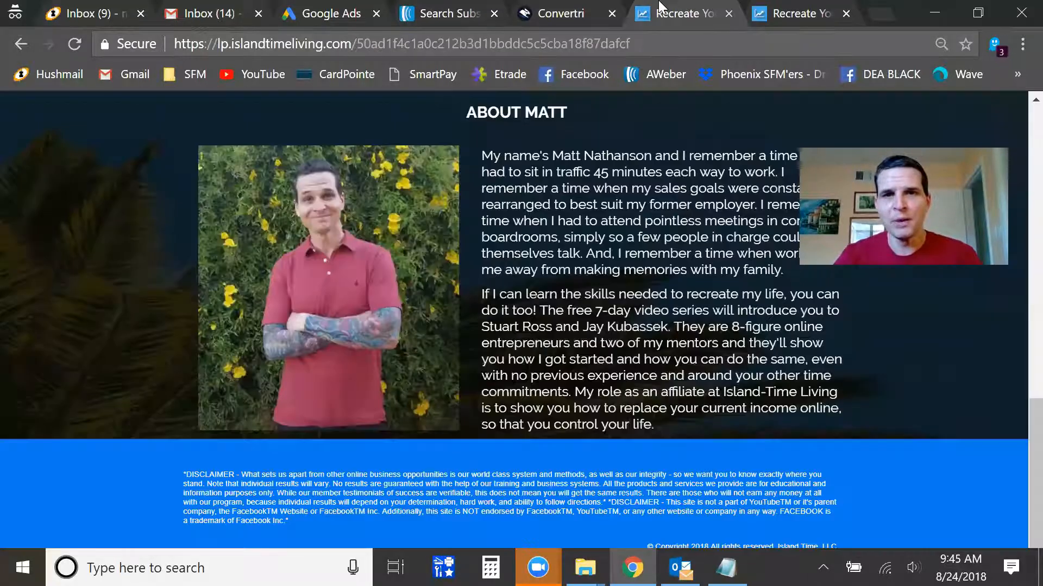
{"action": "left_click", "coordinate": [799, 9]}
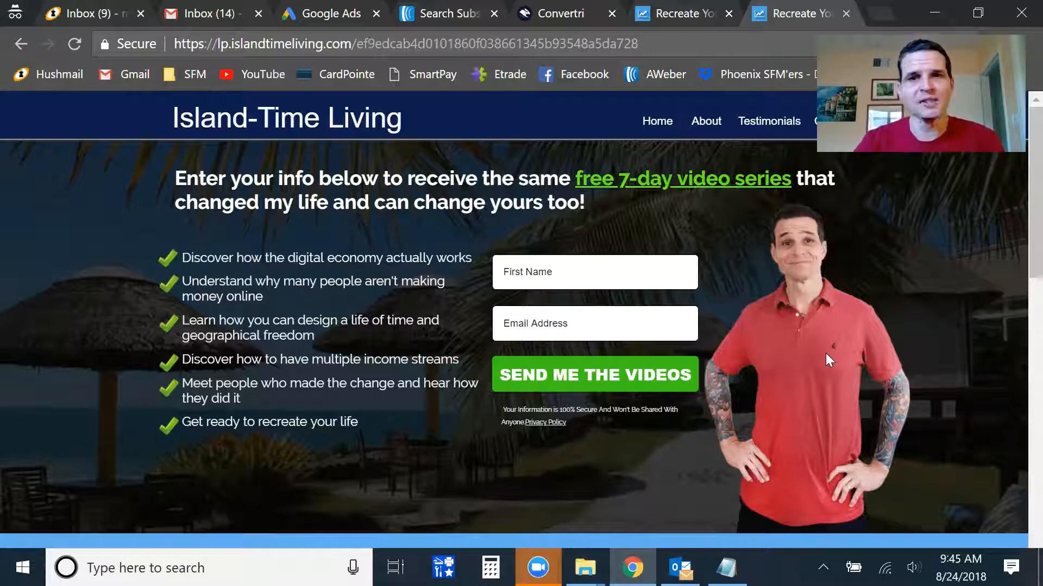
{"action": "scroll", "coordinate": [826, 354], "scroll_direction": "down", "scroll_amount": 4}
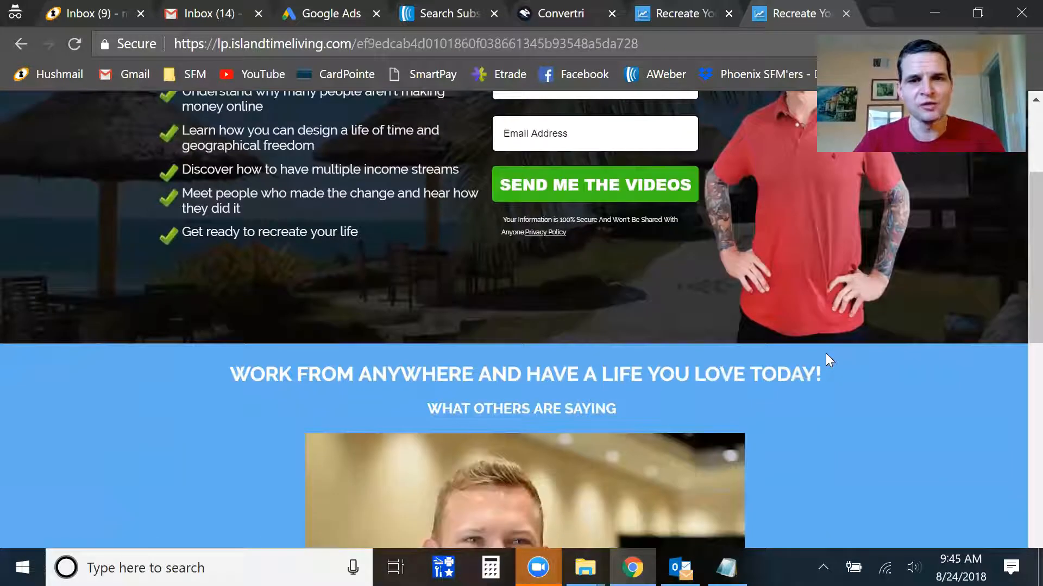
{"action": "scroll", "coordinate": [825, 353], "scroll_direction": "down", "scroll_amount": 10}
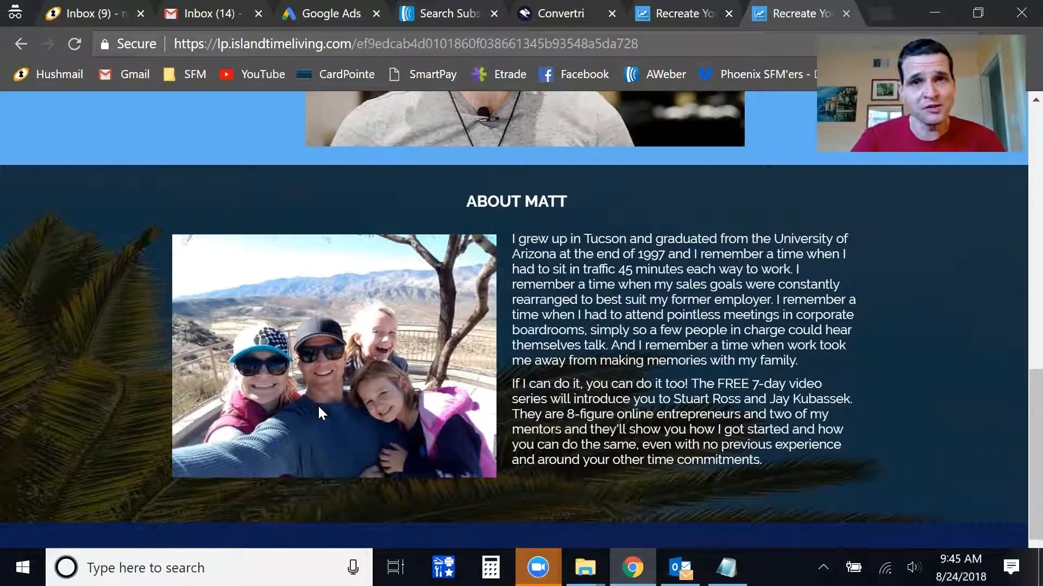
{"action": "scroll", "coordinate": [141, 399], "scroll_direction": "up", "scroll_amount": 7}
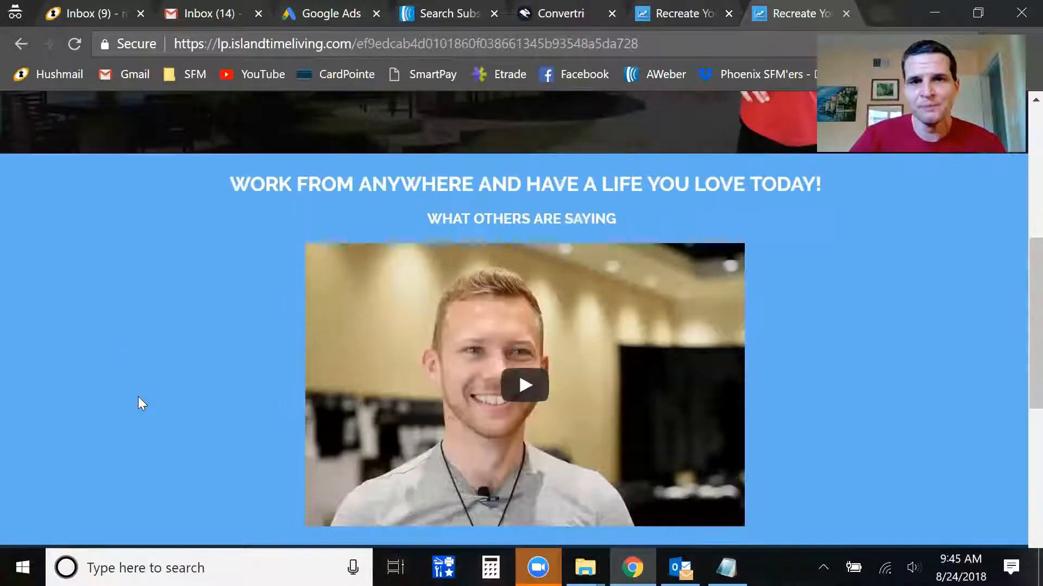
{"action": "scroll", "coordinate": [138, 397], "scroll_direction": "up", "scroll_amount": 7}
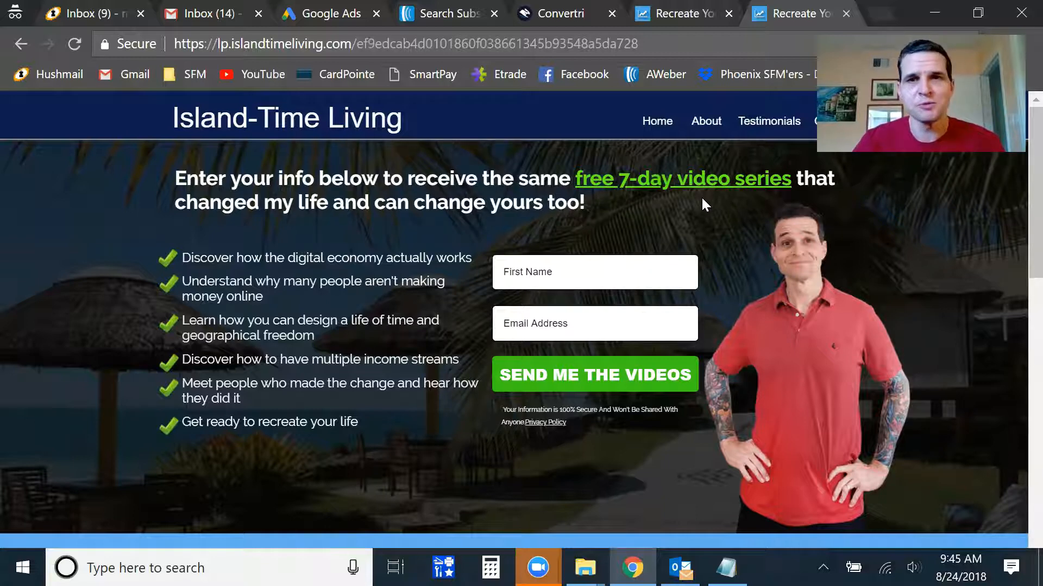
{"action": "left_click", "coordinate": [698, 7]}
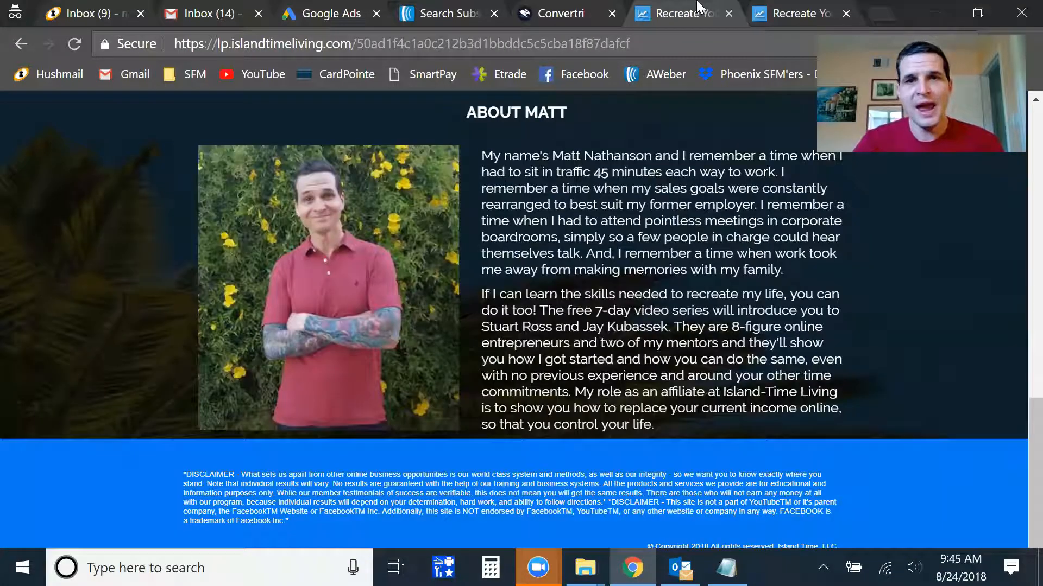
Step: Compare the opening sections of both landing page variants, including headline, bullet points, sign-up form placement and photo
{"action": "scroll", "coordinate": [771, 445], "scroll_direction": "up", "scroll_amount": 15}
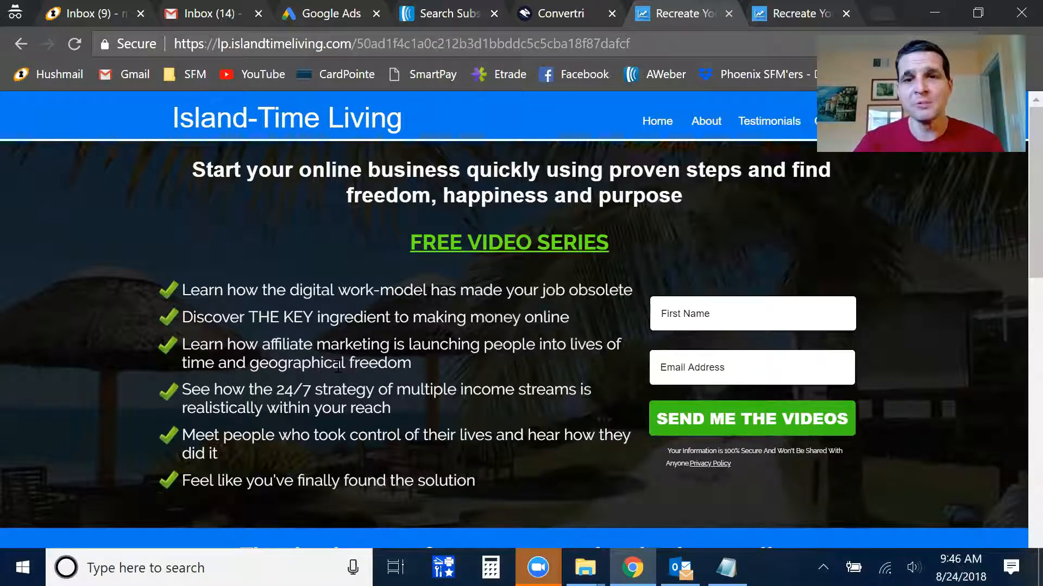
{"action": "left_click", "coordinate": [798, 6]}
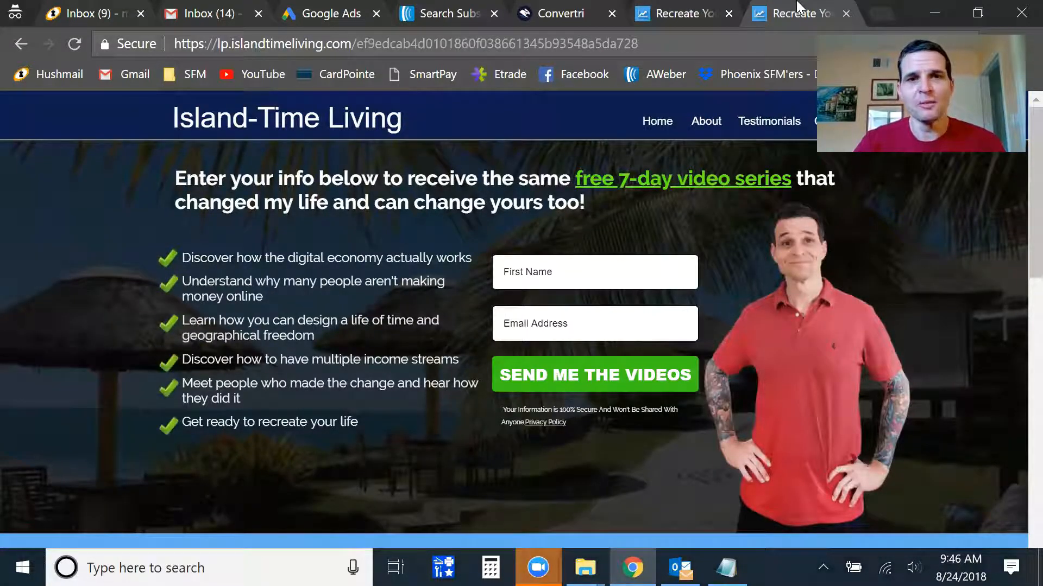
{"action": "left_click", "coordinate": [704, 8]}
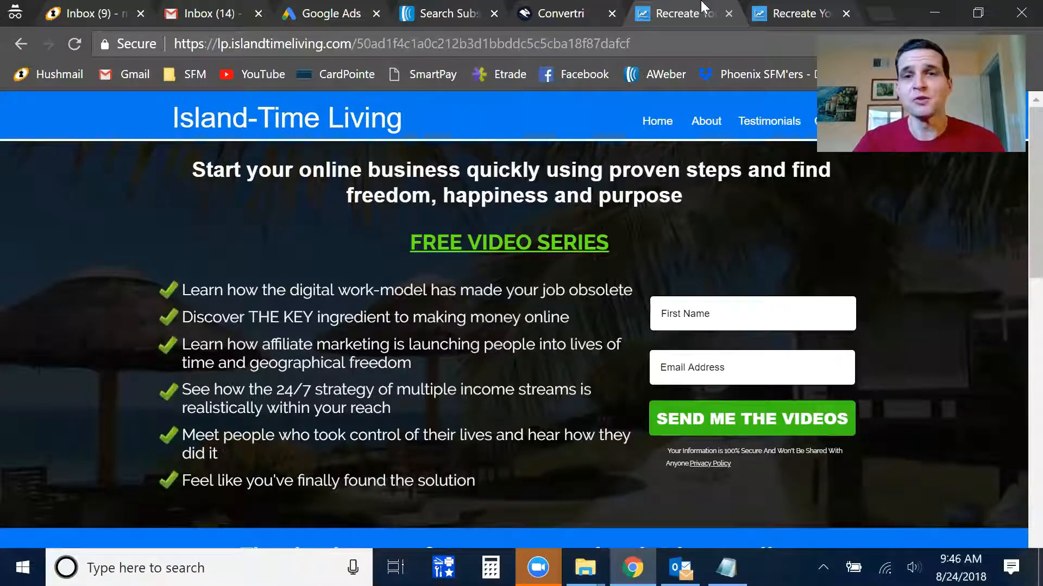
{"action": "left_click", "coordinate": [801, 8]}
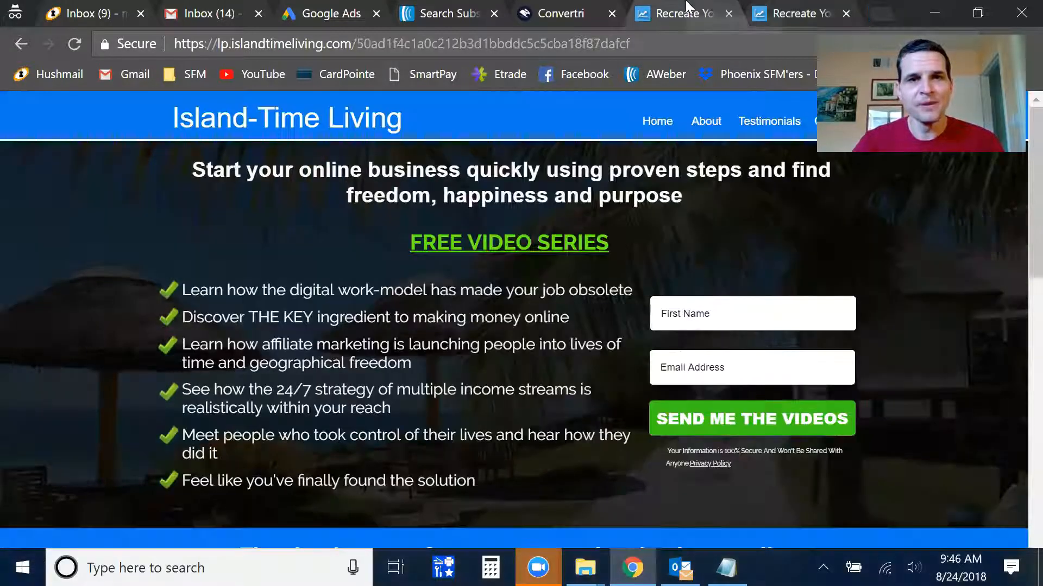
{"action": "left_click", "coordinate": [686, 7]}
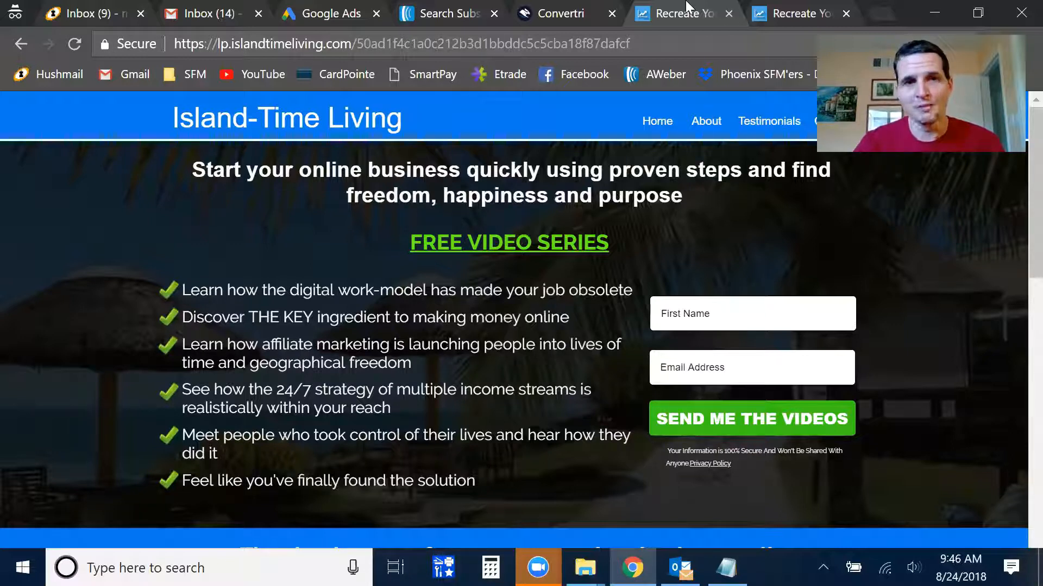
{"action": "left_click", "coordinate": [807, 8]}
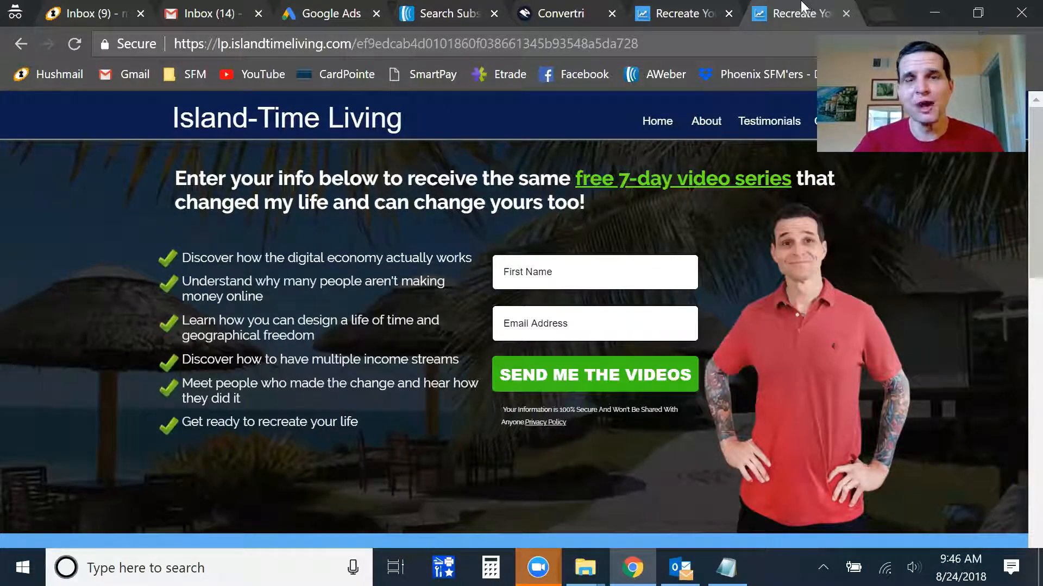
{"action": "left_click", "coordinate": [668, 12]}
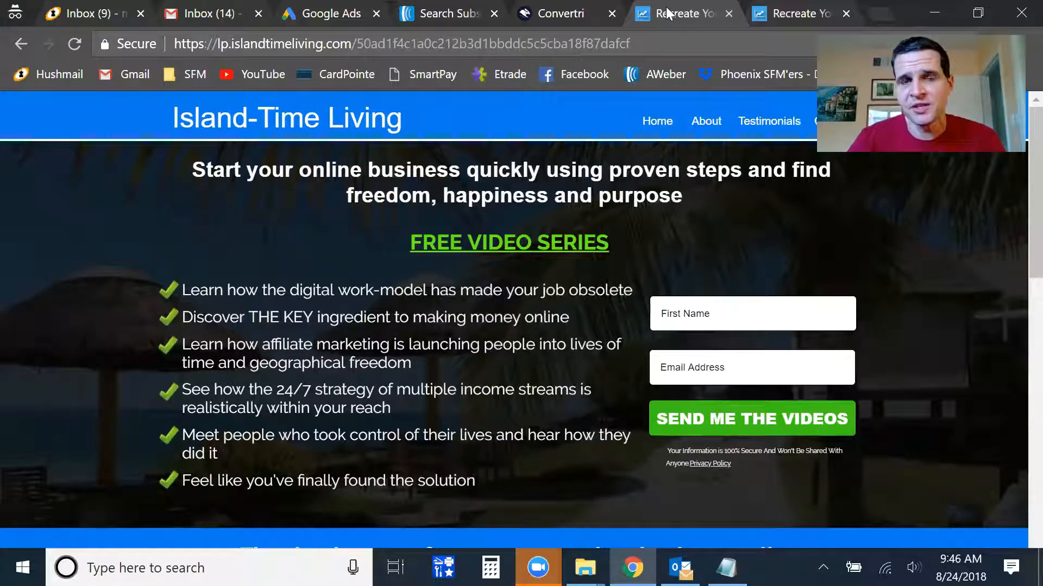
{"action": "left_click", "coordinate": [778, 6]}
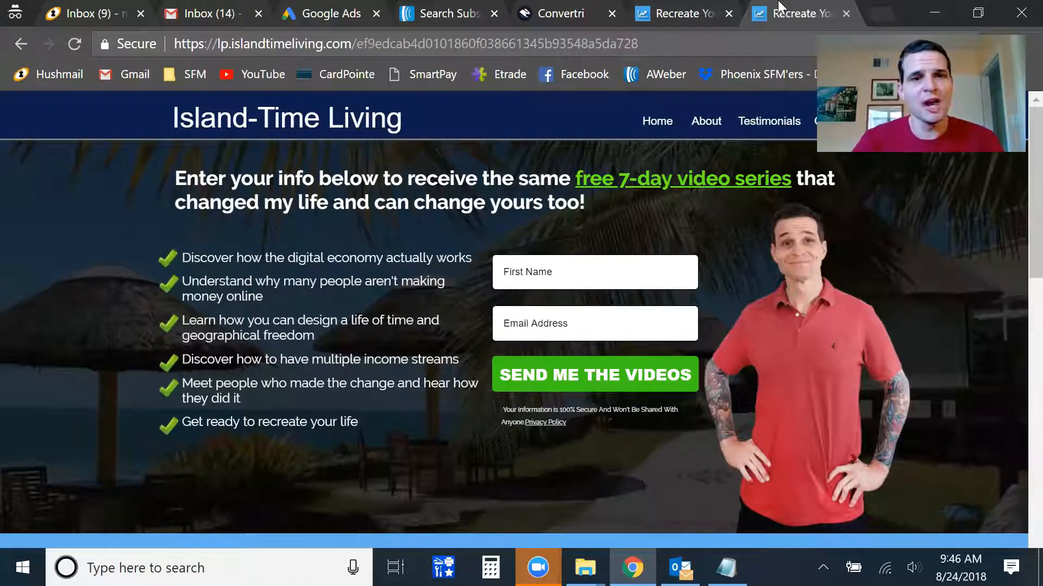
{"action": "left_click", "coordinate": [684, 7]}
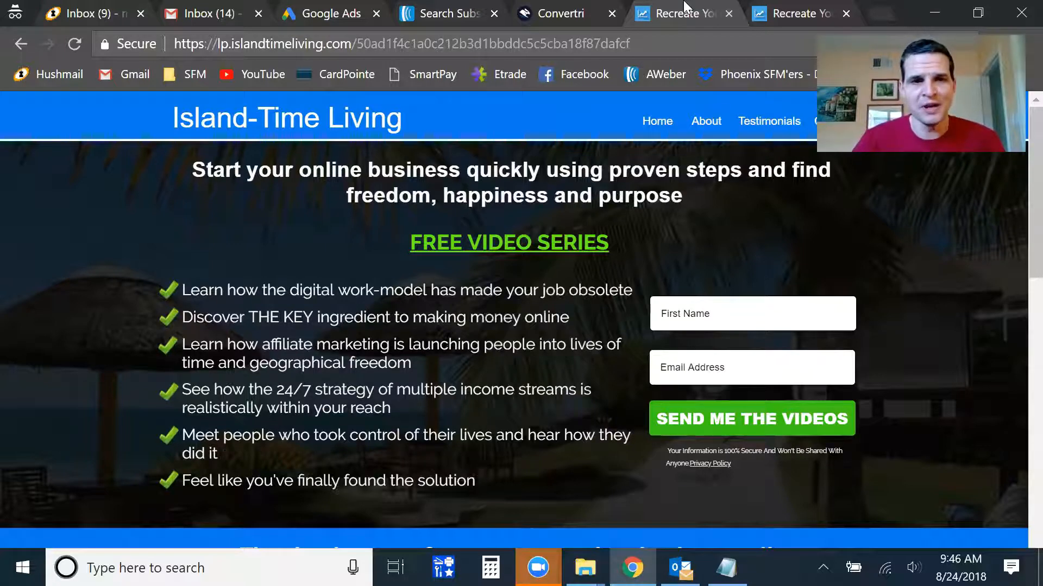
{"action": "left_click", "coordinate": [778, 10]}
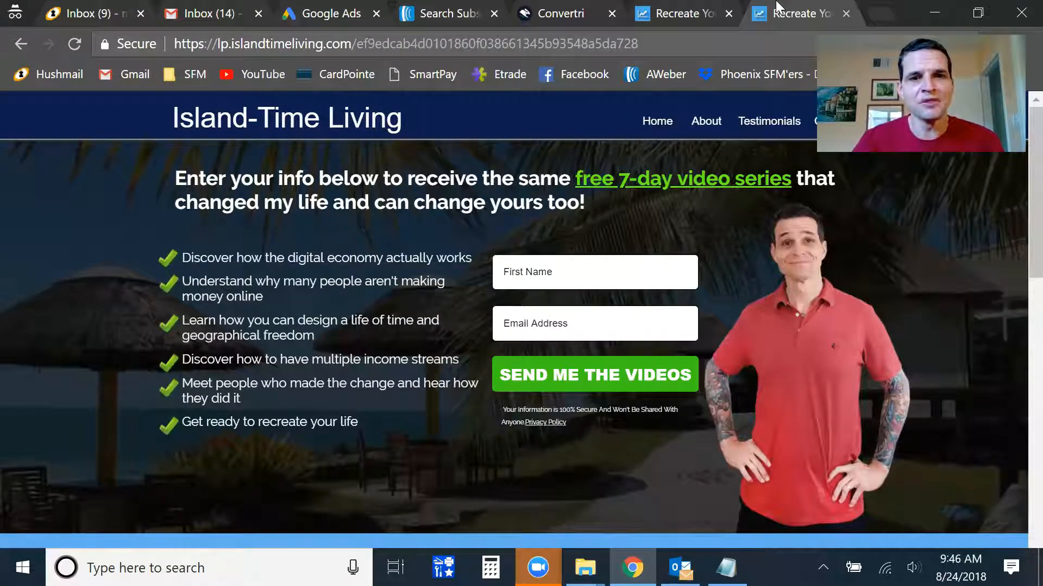
{"action": "left_click", "coordinate": [686, 14]}
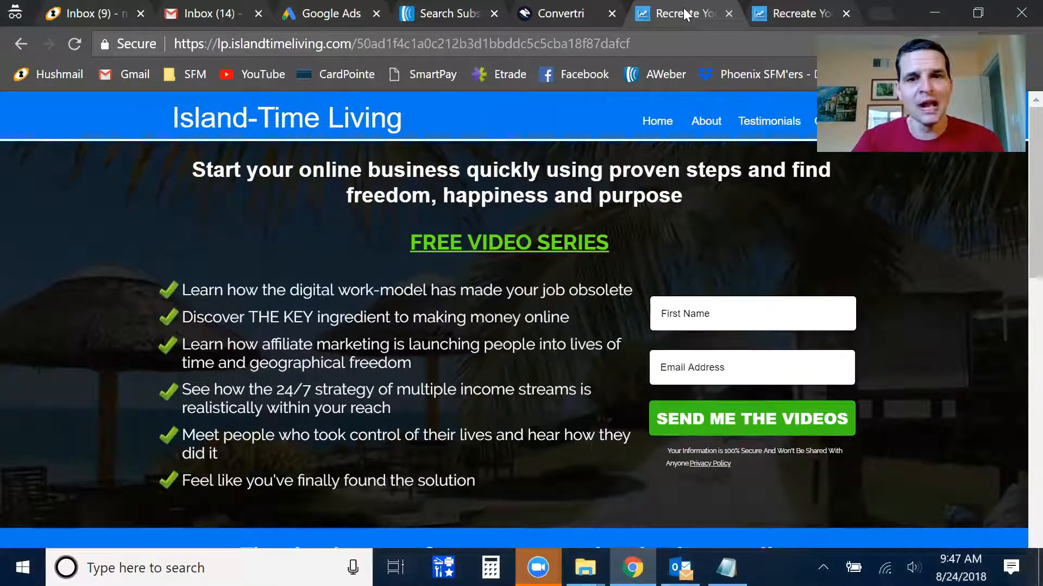
{"action": "left_click", "coordinate": [768, 9]}
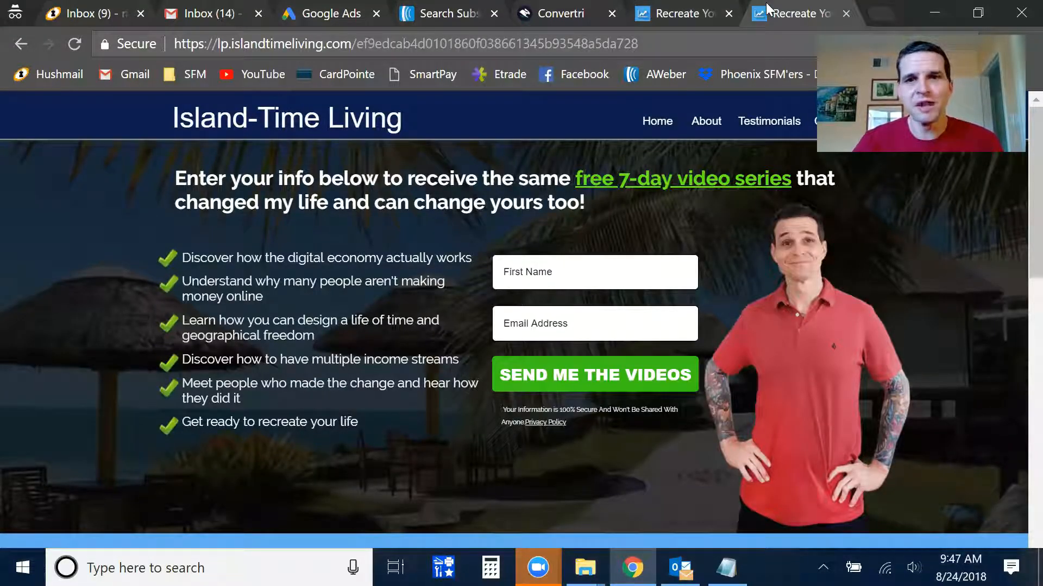
{"action": "left_click", "coordinate": [690, 11]}
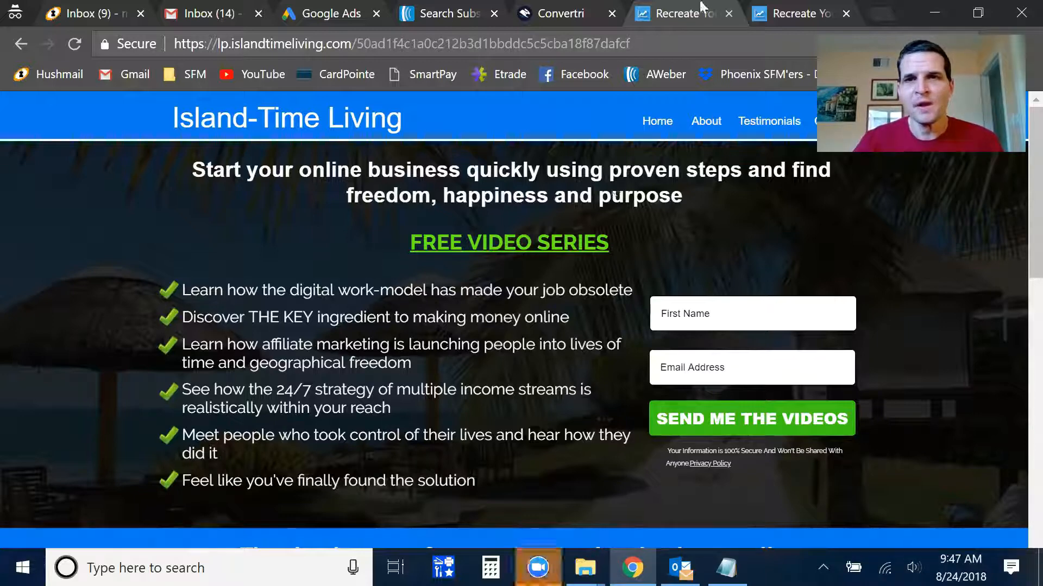
Step: Compare the header and section background colours of the two landing page variants
{"action": "scroll", "coordinate": [592, 239], "scroll_direction": "down", "scroll_amount": 5}
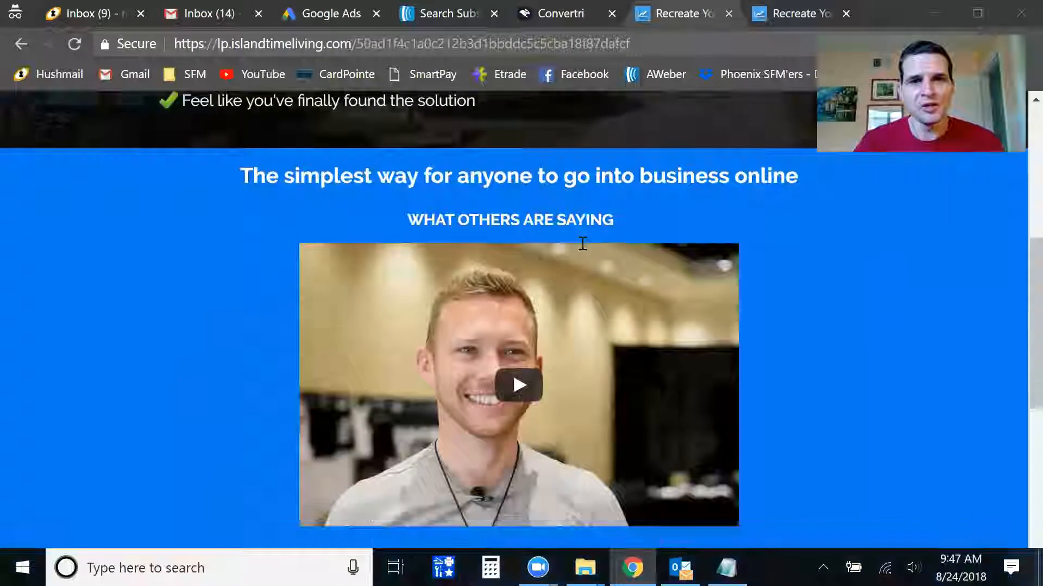
{"action": "scroll", "coordinate": [582, 242], "scroll_direction": "up", "scroll_amount": 7}
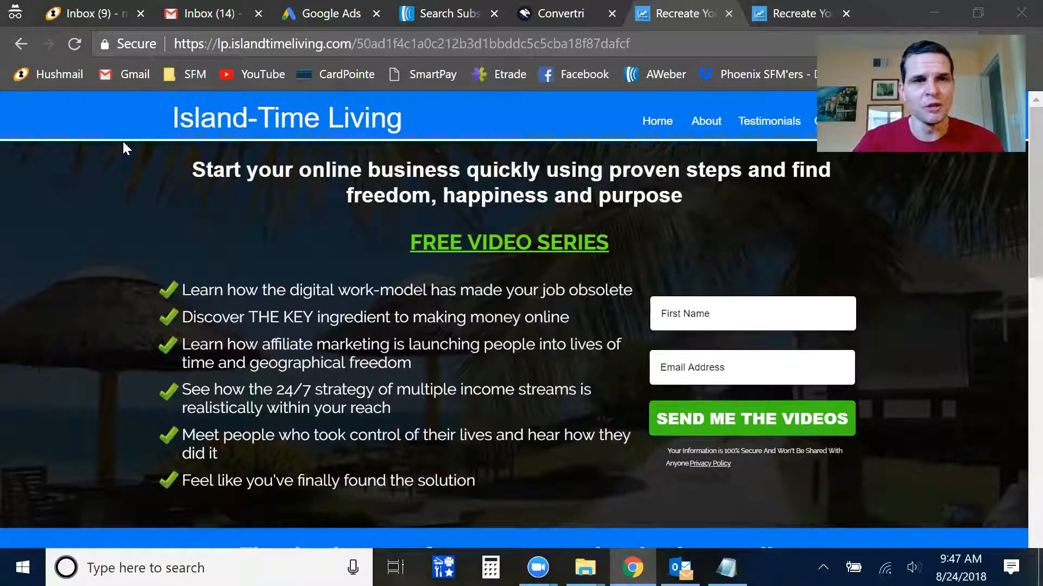
{"action": "left_click", "coordinate": [785, 9]}
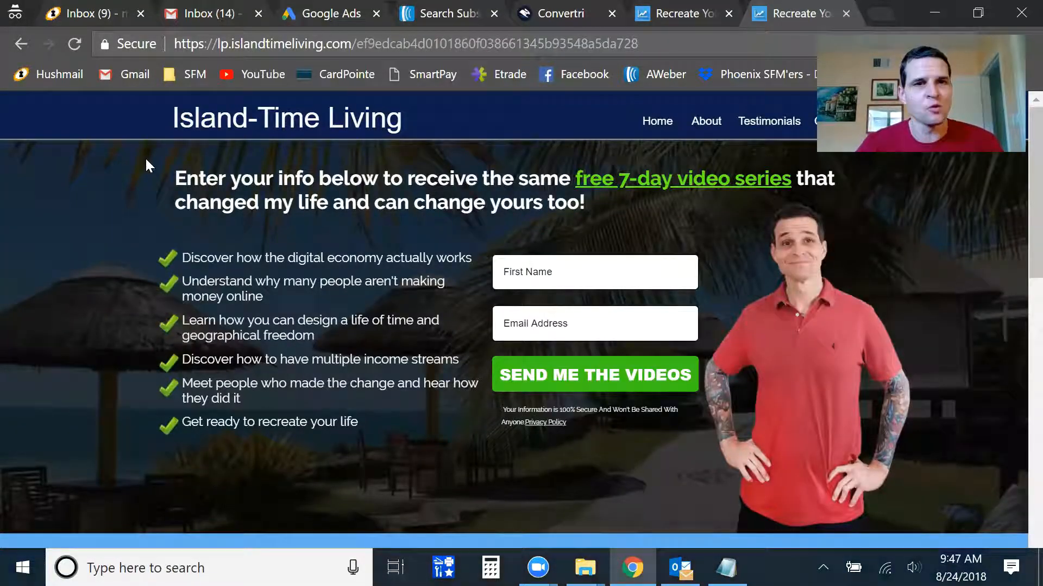
{"action": "scroll", "coordinate": [112, 190], "scroll_direction": "down", "scroll_amount": 5}
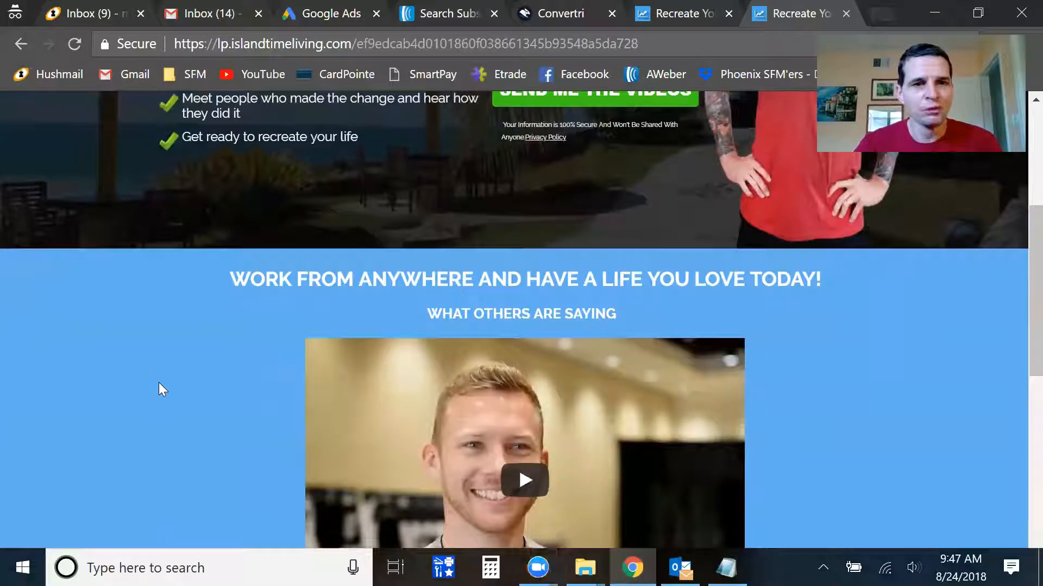
{"action": "scroll", "coordinate": [163, 389], "scroll_direction": "up", "scroll_amount": 5}
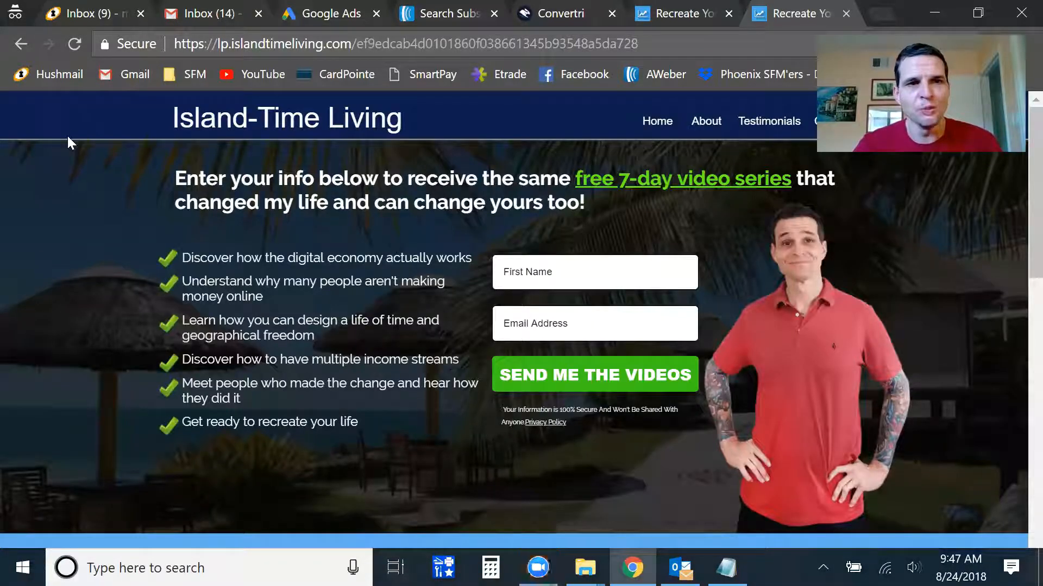
{"action": "scroll", "coordinate": [132, 249], "scroll_direction": "down", "scroll_amount": 5}
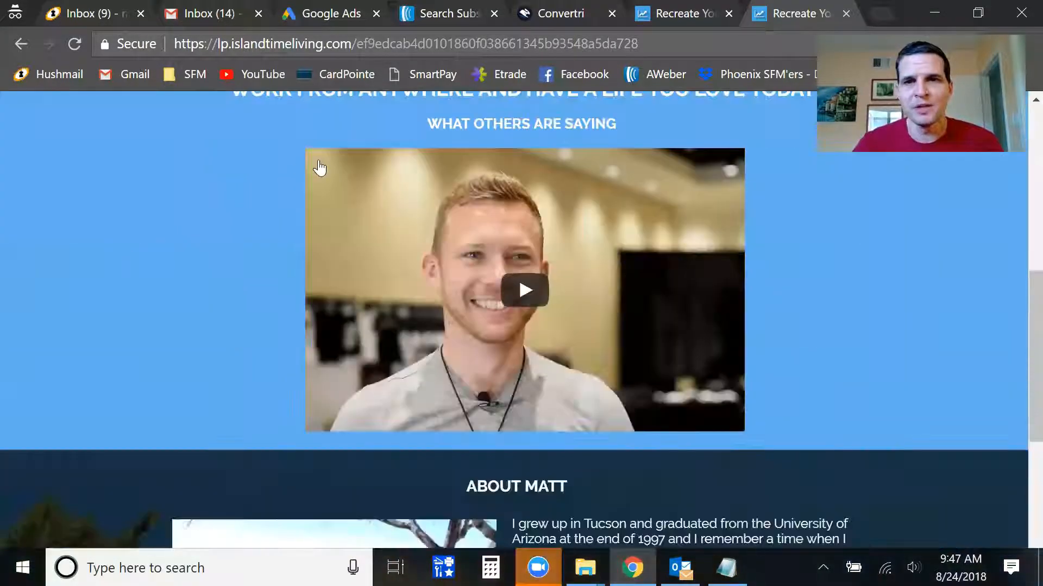
Step: Compare the headings above the testimonial video on the two landing page variants
{"action": "left_click", "coordinate": [679, 13]}
{"action": "scroll", "coordinate": [646, 207], "scroll_direction": "down", "scroll_amount": 5}
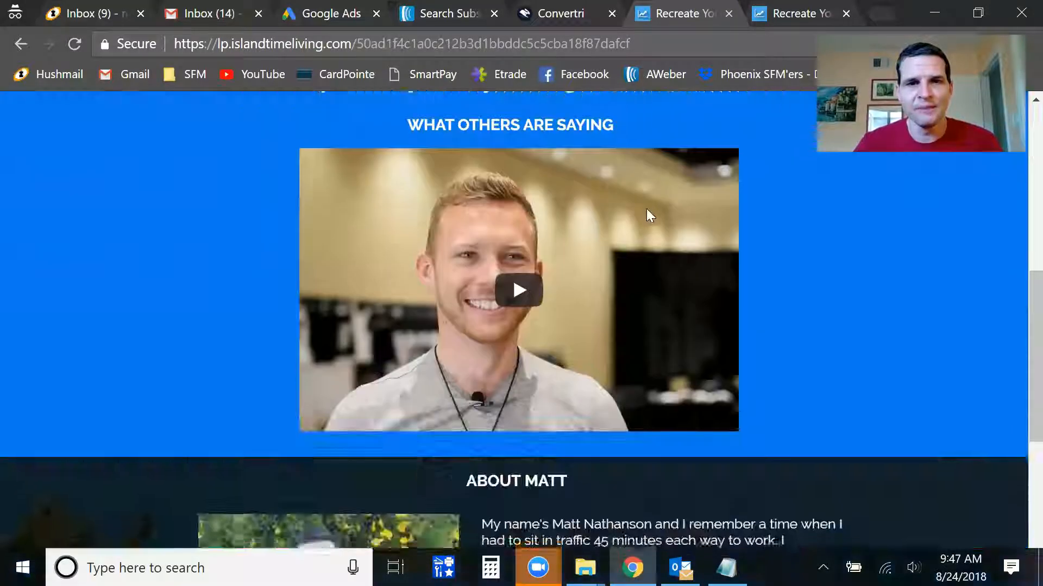
{"action": "scroll", "coordinate": [647, 212], "scroll_direction": "up", "scroll_amount": 2}
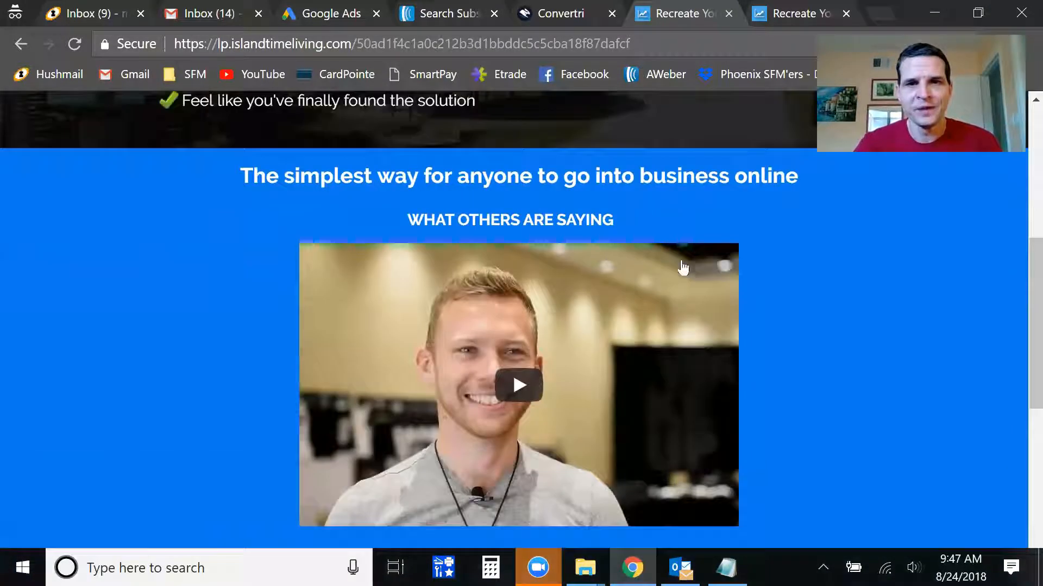
{"action": "left_click", "coordinate": [800, 7]}
{"action": "scroll", "coordinate": [565, 284], "scroll_direction": "up", "scroll_amount": 4}
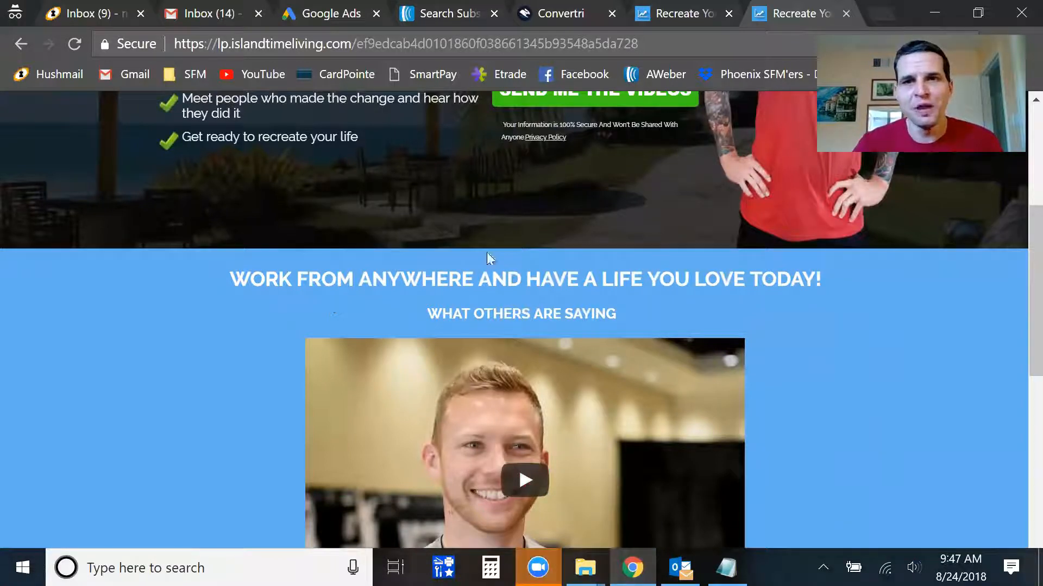
{"action": "left_click", "coordinate": [668, 8]}
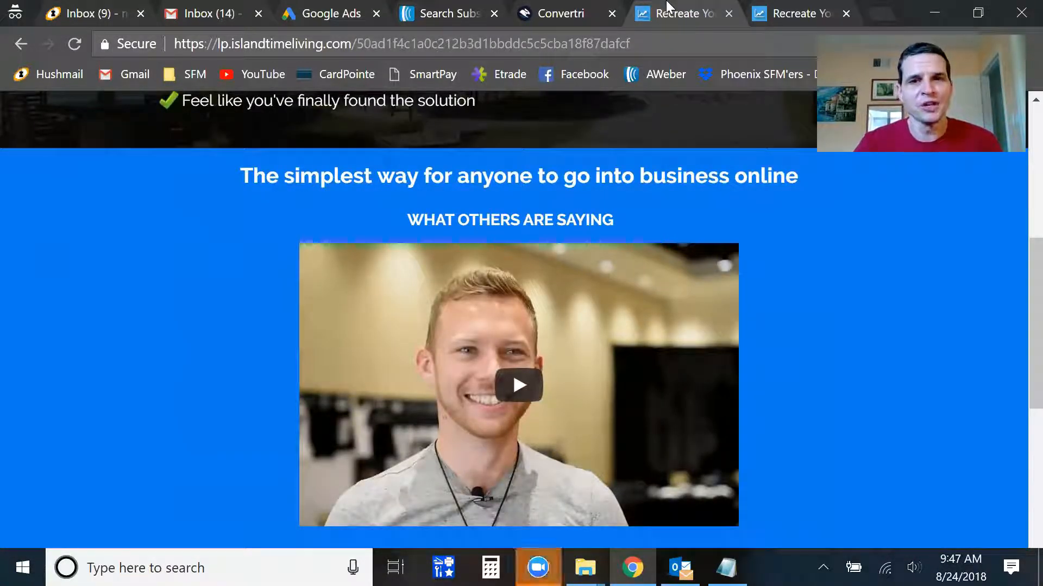
{"action": "left_click", "coordinate": [803, 7]}
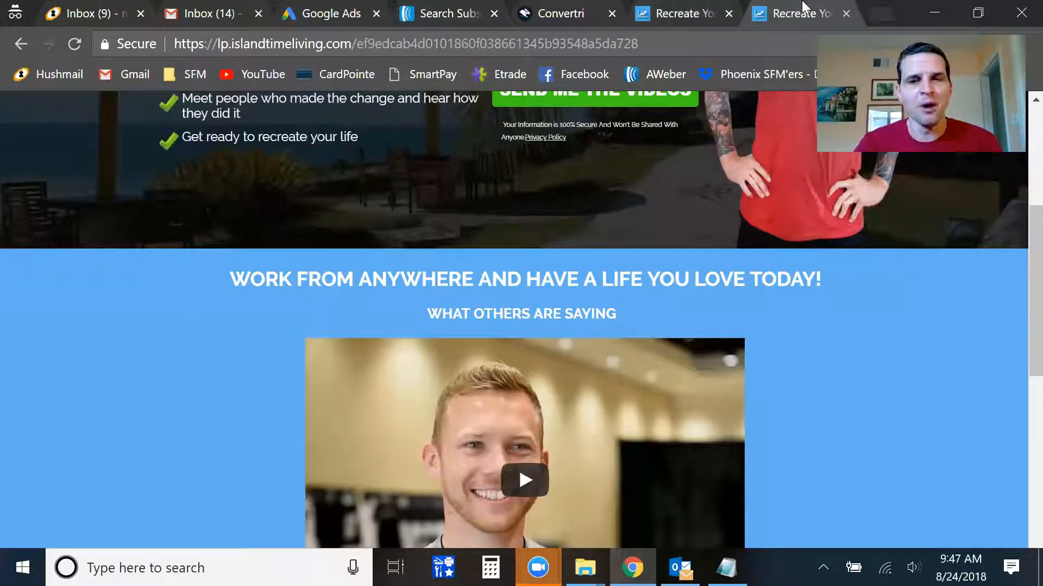
{"action": "left_click", "coordinate": [693, 9]}
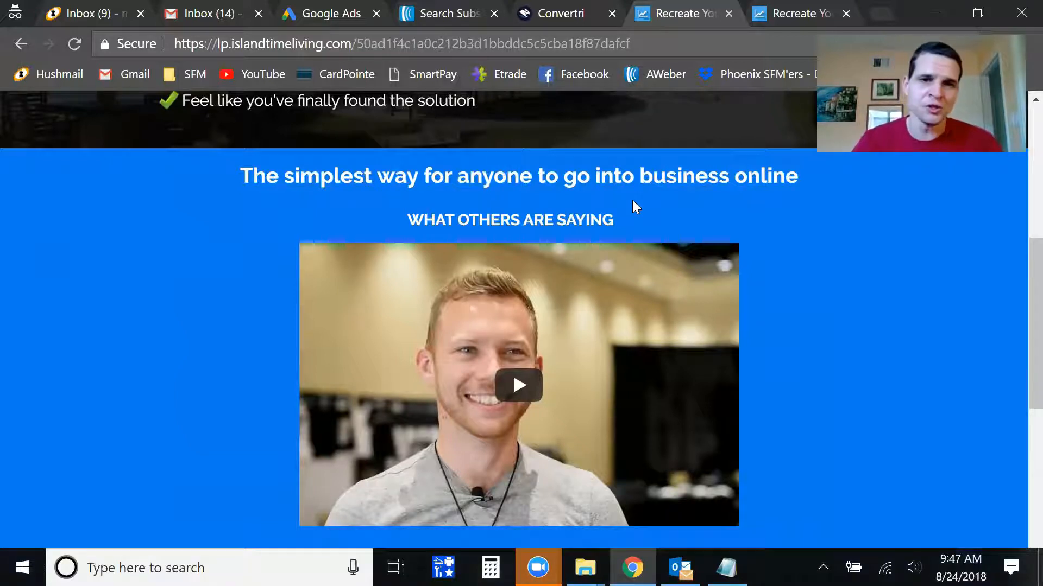
Step: Compare the About section's photo and biography text on the two landing page variants
{"action": "scroll", "coordinate": [842, 265], "scroll_direction": "down", "scroll_amount": 7}
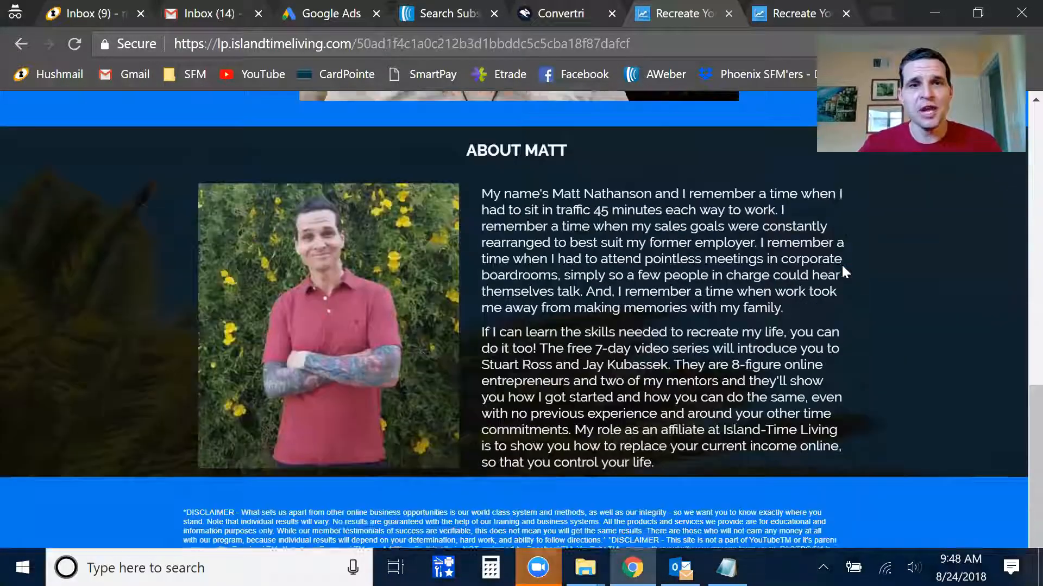
{"action": "left_click", "coordinate": [798, 11]}
{"action": "scroll", "coordinate": [774, 279], "scroll_direction": "down", "scroll_amount": 8}
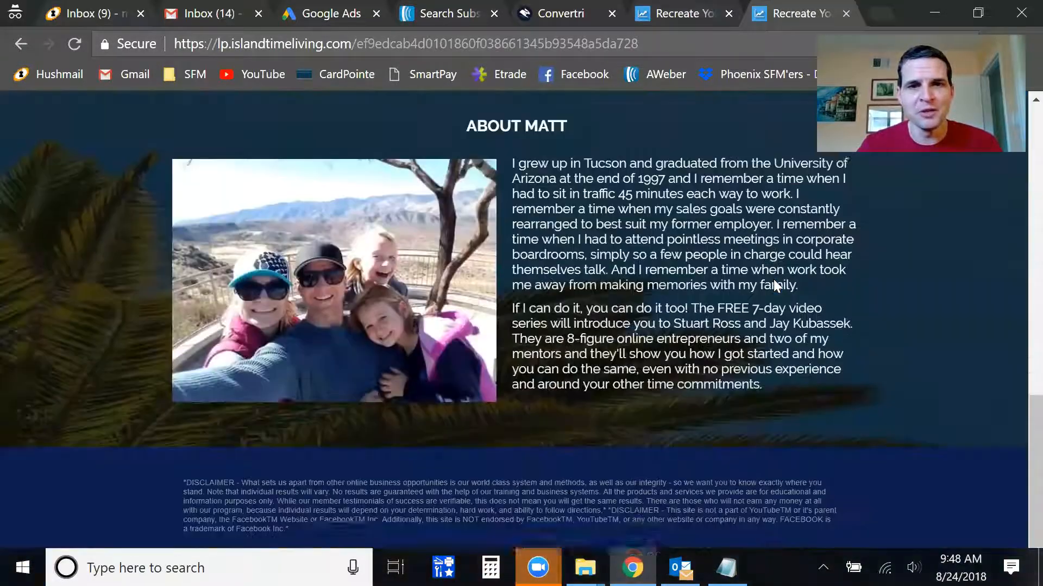
{"action": "scroll", "coordinate": [773, 279], "scroll_direction": "up", "scroll_amount": 2}
{"action": "left_click", "coordinate": [707, 7]}
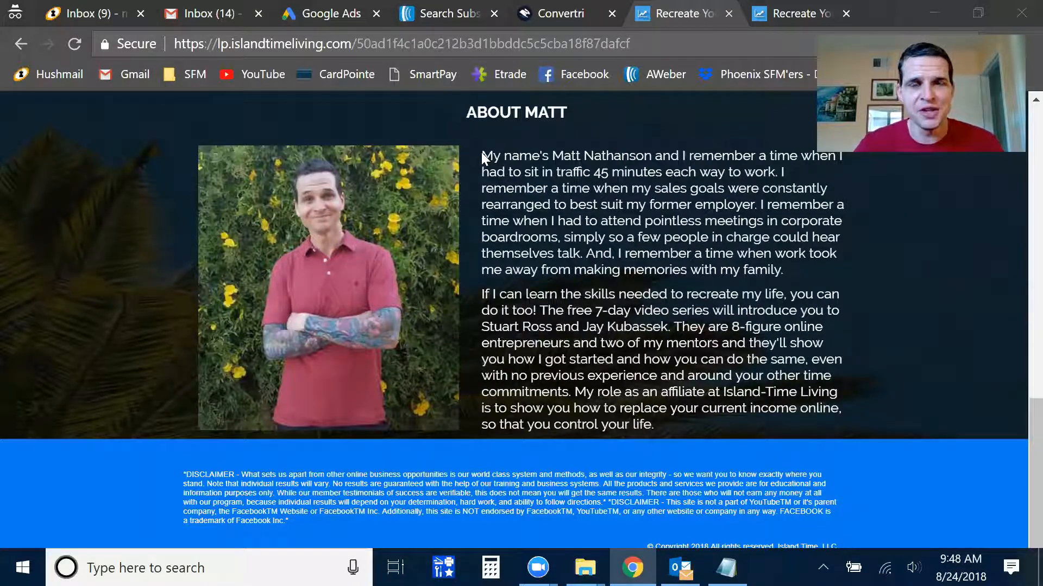
{"action": "left_click", "coordinate": [557, 11]}
{"action": "mouse_move", "coordinate": [518, 447]}
{"action": "left_click", "coordinate": [793, 13]}
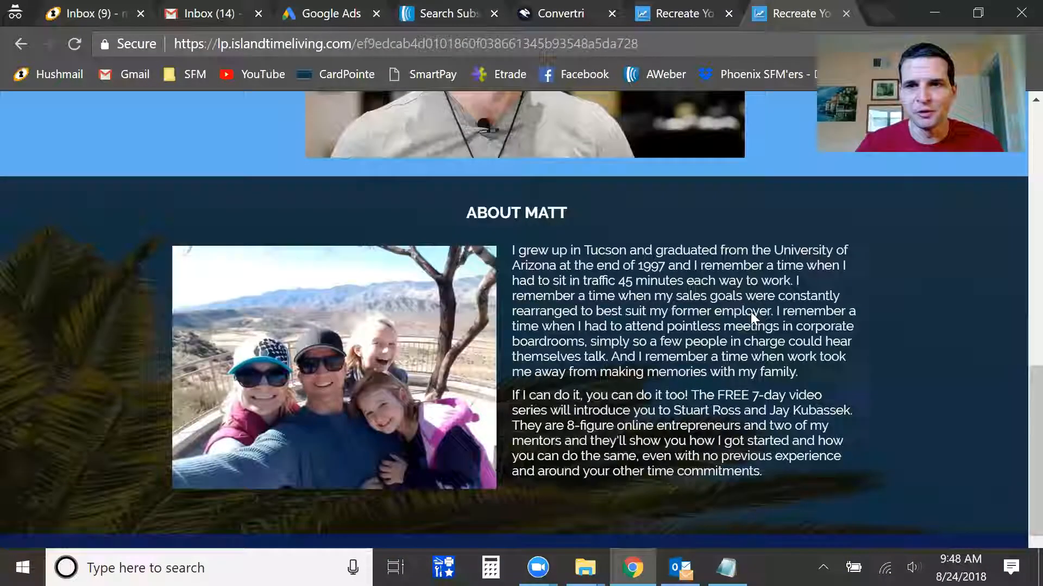
Step: Return to the start of both landing page variants and re-examine their opening sections
{"action": "scroll", "coordinate": [743, 337], "scroll_direction": "up", "scroll_amount": 10}
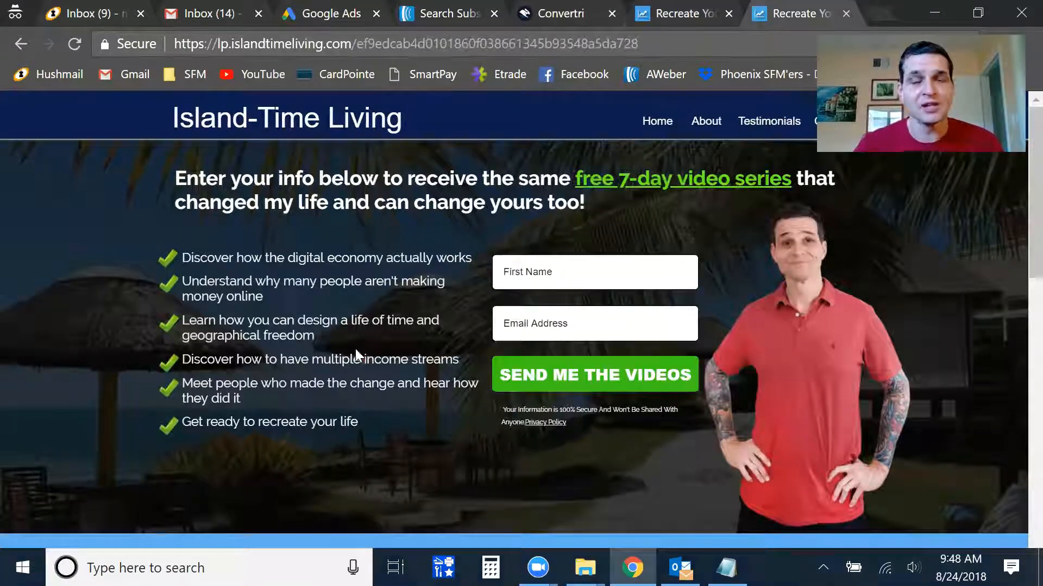
{"action": "key", "text": "ctrl+shift+Tab"}
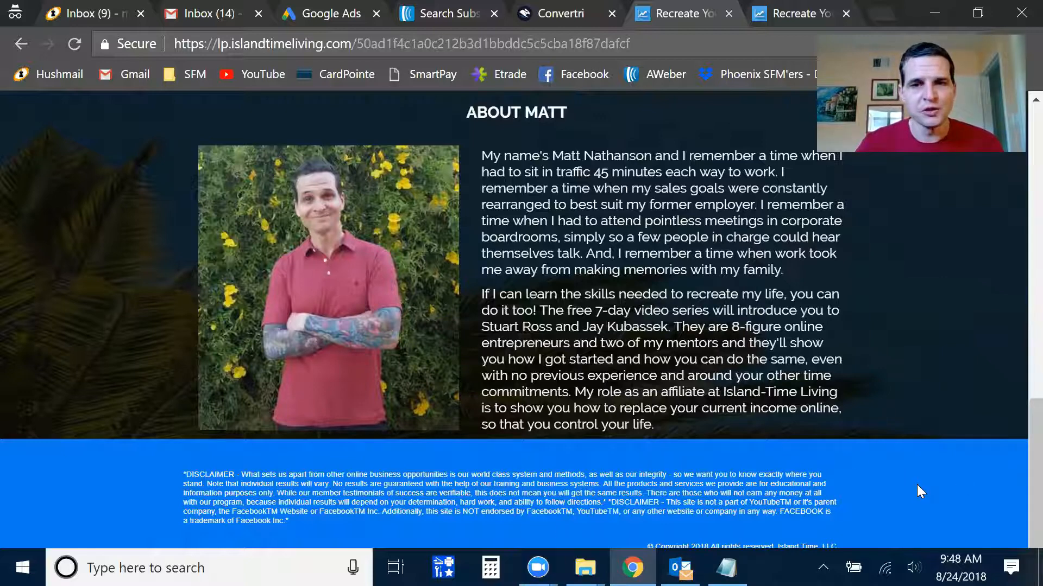
{"action": "scroll", "coordinate": [916, 484], "scroll_direction": "up", "scroll_amount": 10}
{"action": "scroll", "coordinate": [916, 489], "scroll_direction": "up", "scroll_amount": 5}
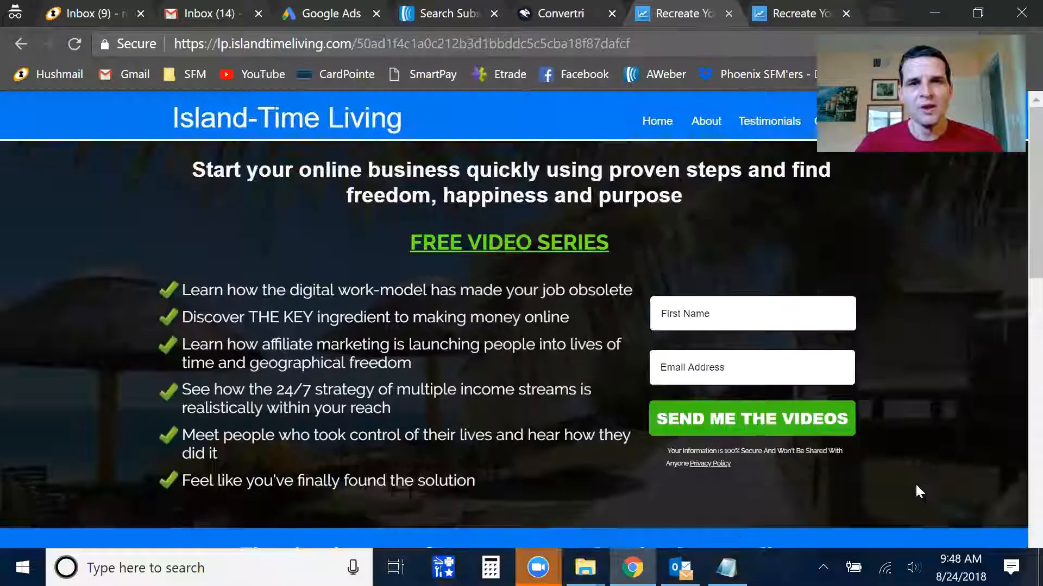
{"action": "scroll", "coordinate": [907, 458], "scroll_direction": "down", "scroll_amount": 3}
{"action": "scroll", "coordinate": [771, 442], "scroll_direction": "up", "scroll_amount": 2}
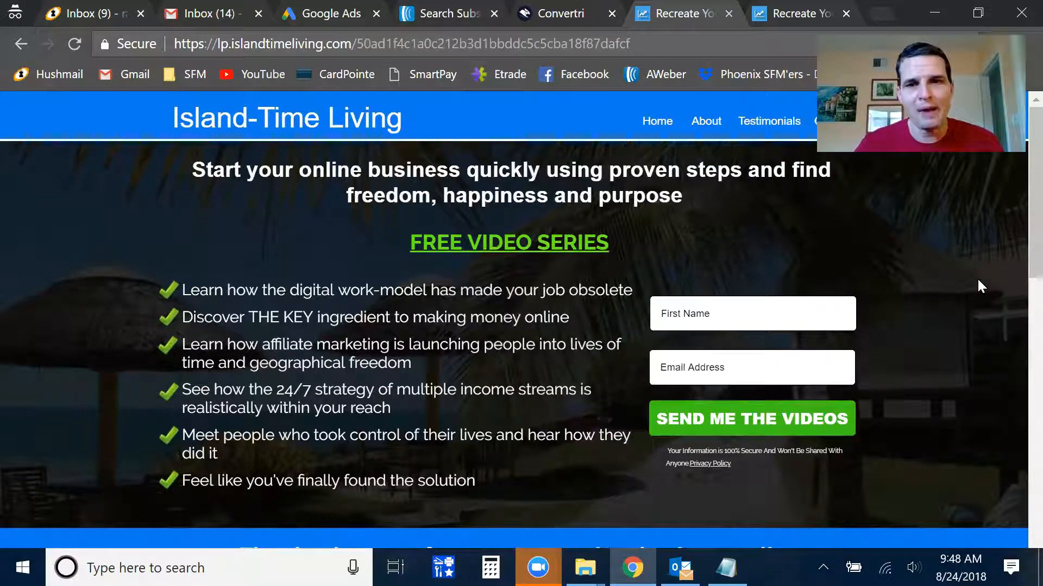
{"action": "scroll", "coordinate": [980, 287], "scroll_direction": "down", "scroll_amount": 2}
{"action": "scroll", "coordinate": [980, 286], "scroll_direction": "down", "scroll_amount": 2}
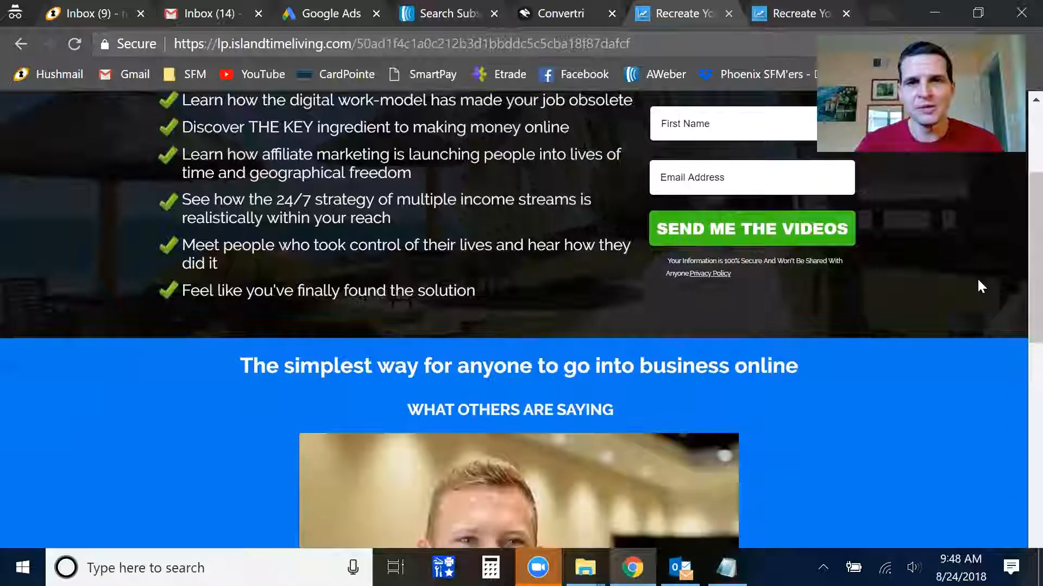
{"action": "scroll", "coordinate": [980, 286], "scroll_direction": "up", "scroll_amount": 4}
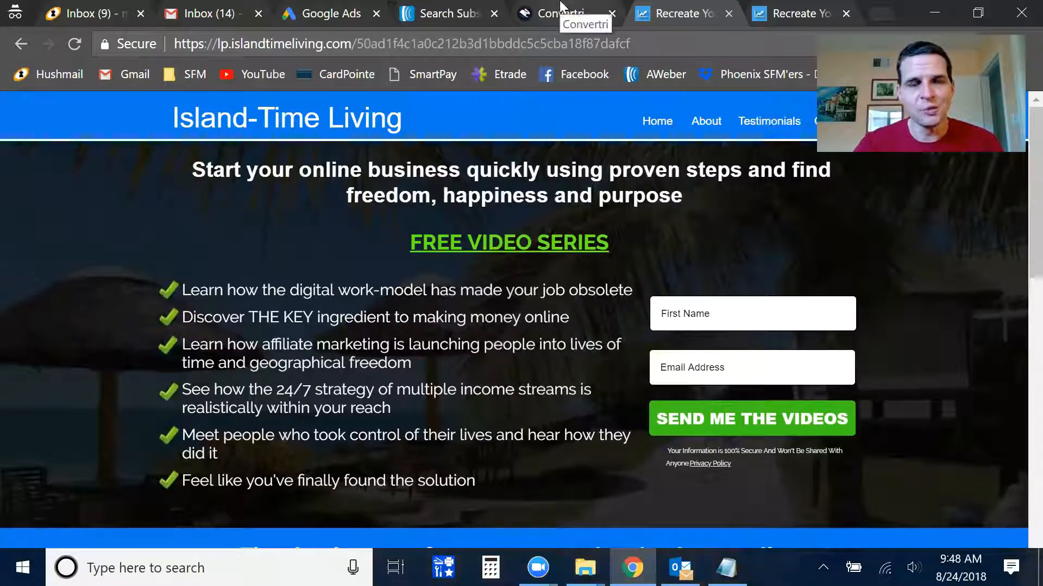
Step: Switch back to Convertri and view the Recreate Your Life split test's conversion results for both variants
{"action": "left_click", "coordinate": [545, 14]}
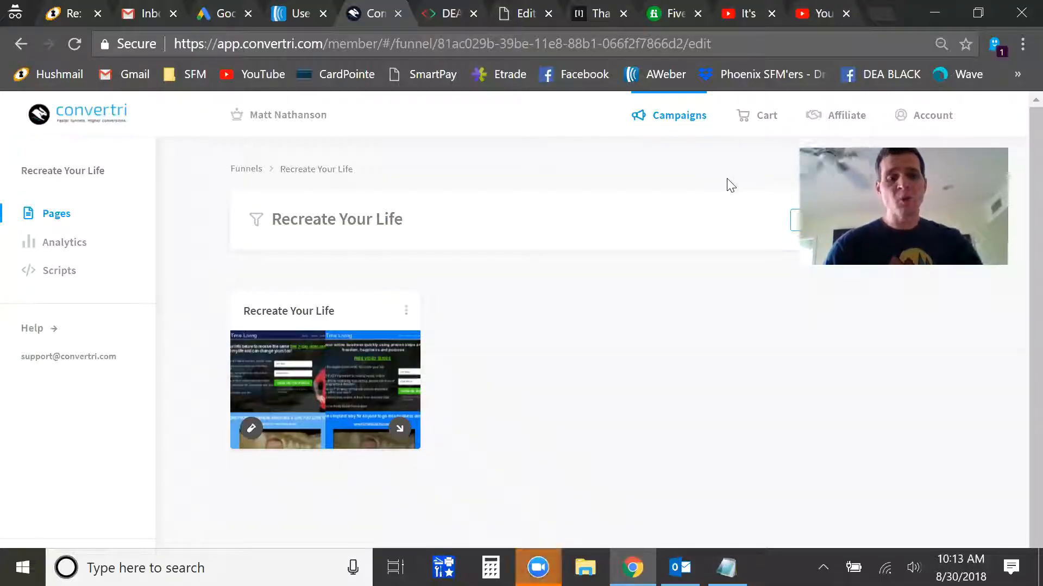
{"action": "mouse_move", "coordinate": [310, 417]}
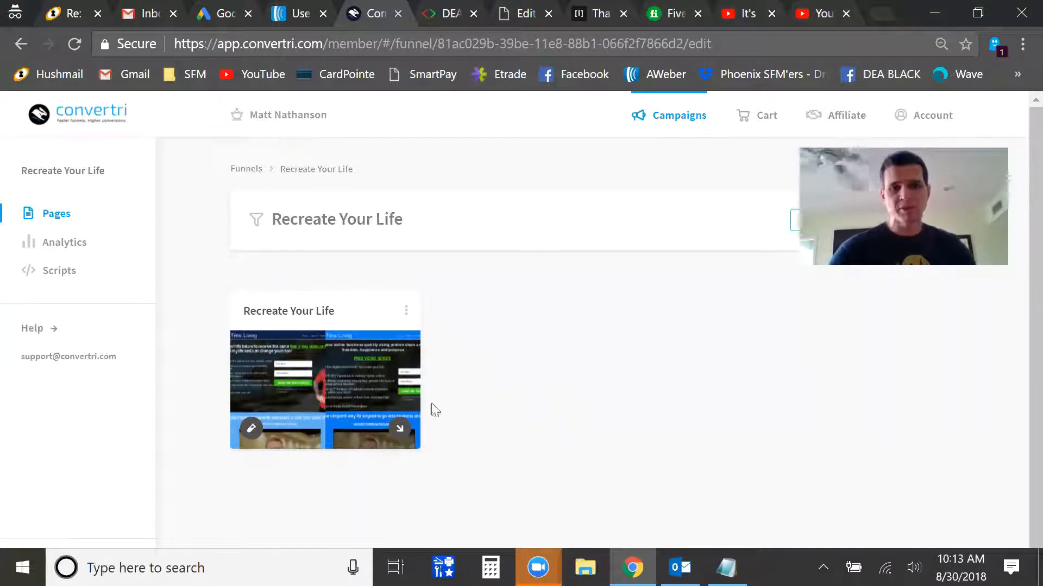
{"action": "left_click", "coordinate": [321, 395]}
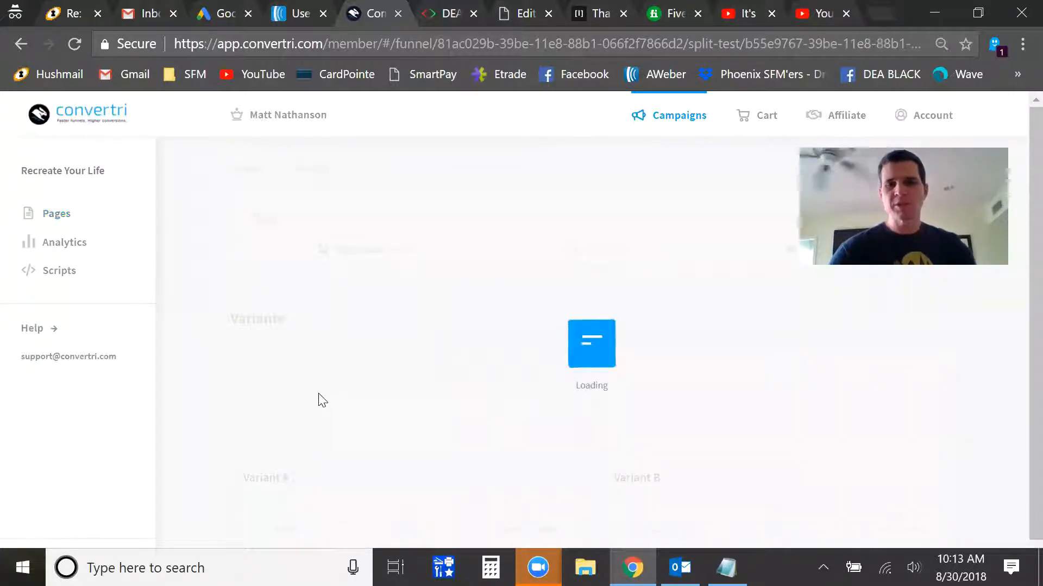
{"action": "scroll", "coordinate": [193, 312], "scroll_direction": "down", "scroll_amount": 1}
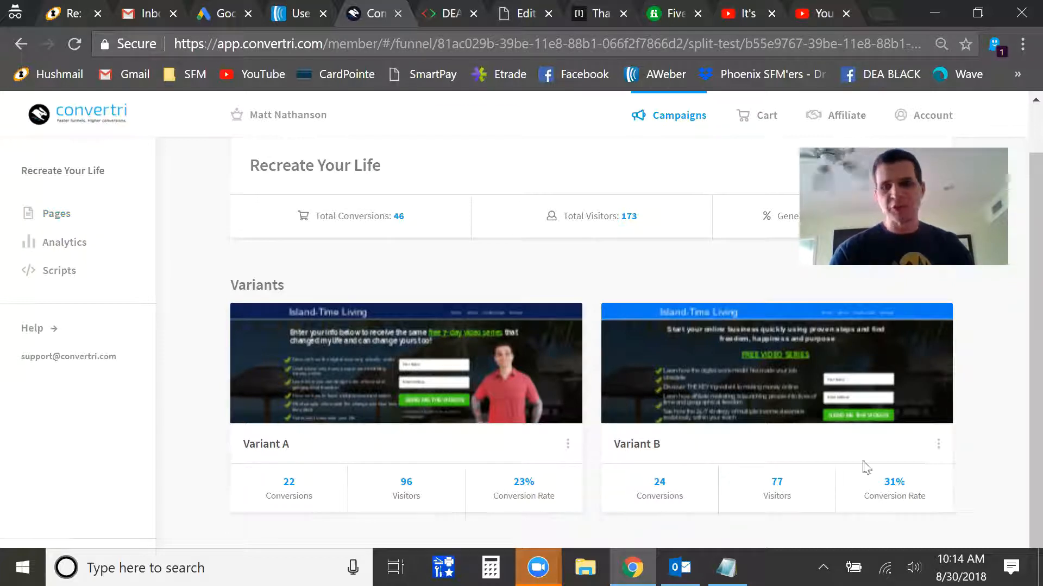
Step: Stop the split test from Variant B, keeping that variant and discarding page A
{"action": "left_click", "coordinate": [937, 448]}
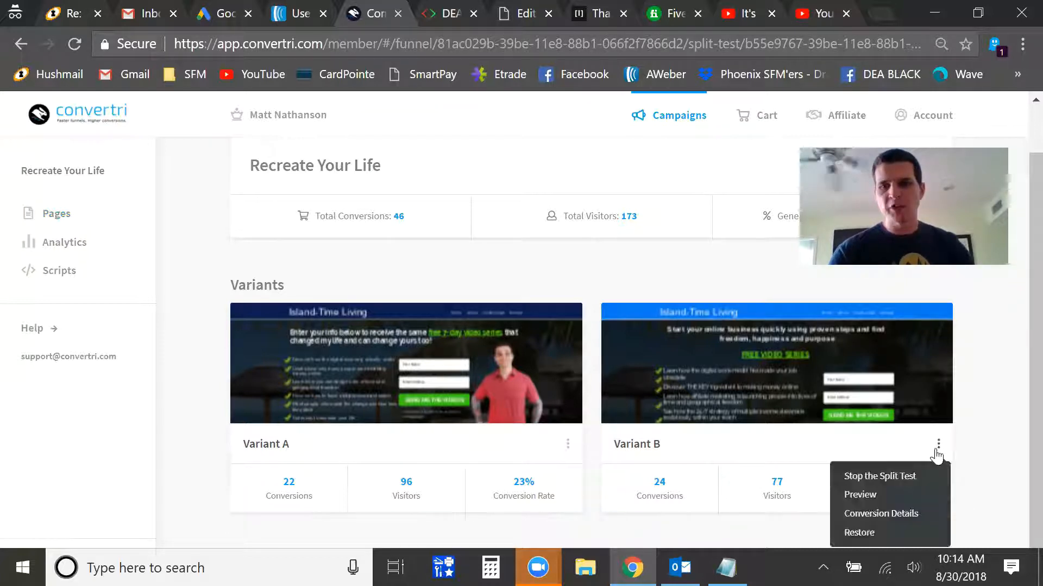
{"action": "left_click", "coordinate": [908, 478]}
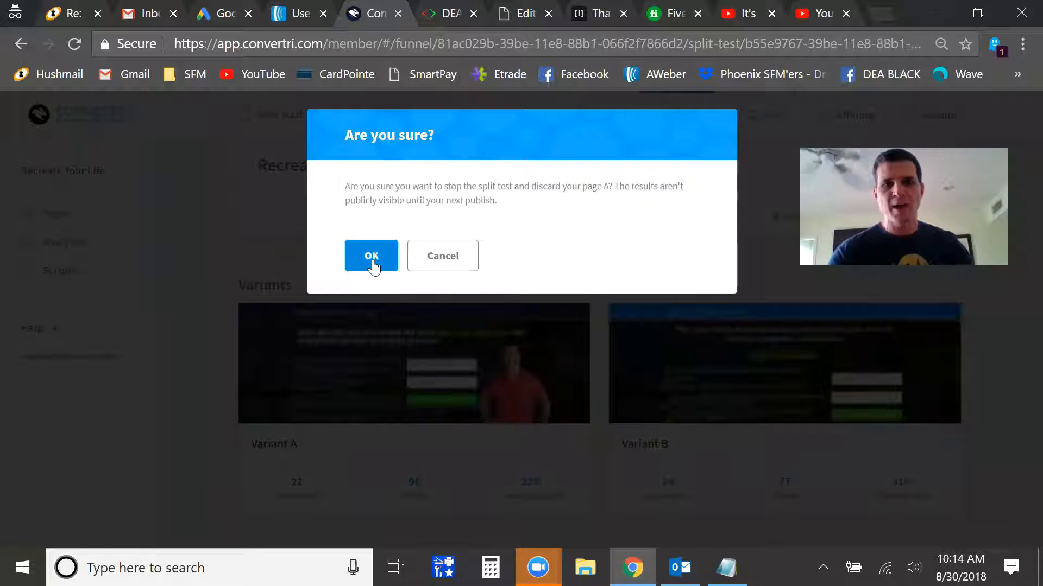
{"action": "left_click", "coordinate": [372, 259]}
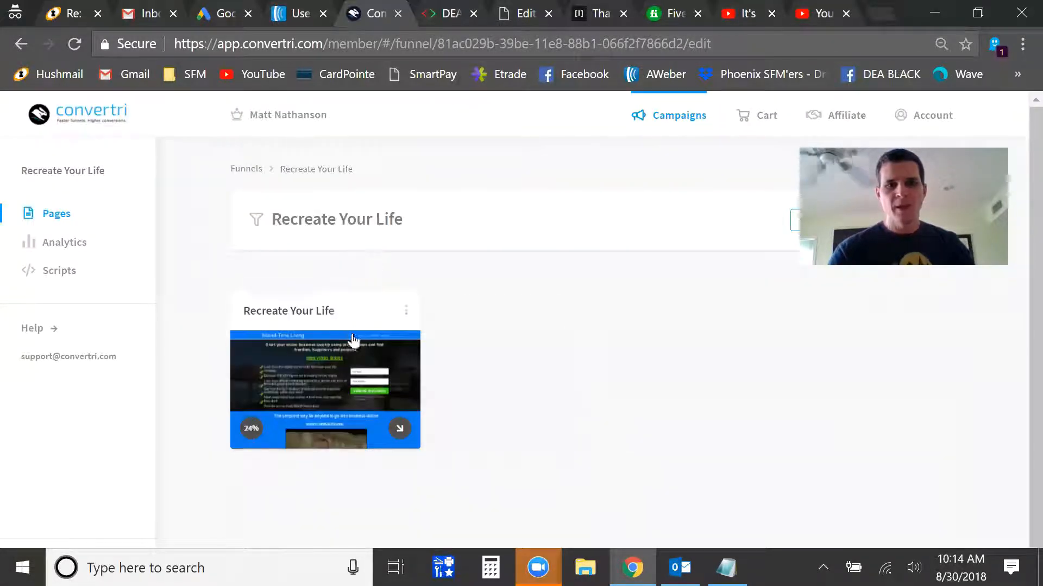
Step: Open the remaining Recreate Your Life page in the editor and publish it
{"action": "left_click", "coordinate": [332, 376]}
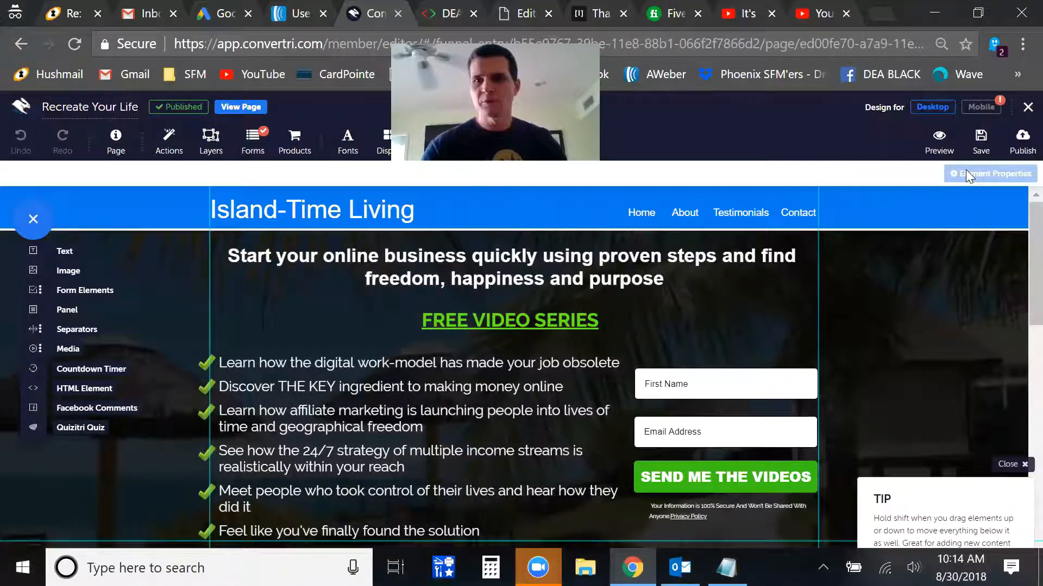
{"action": "left_click", "coordinate": [1023, 142]}
{"action": "left_click", "coordinate": [660, 247]}
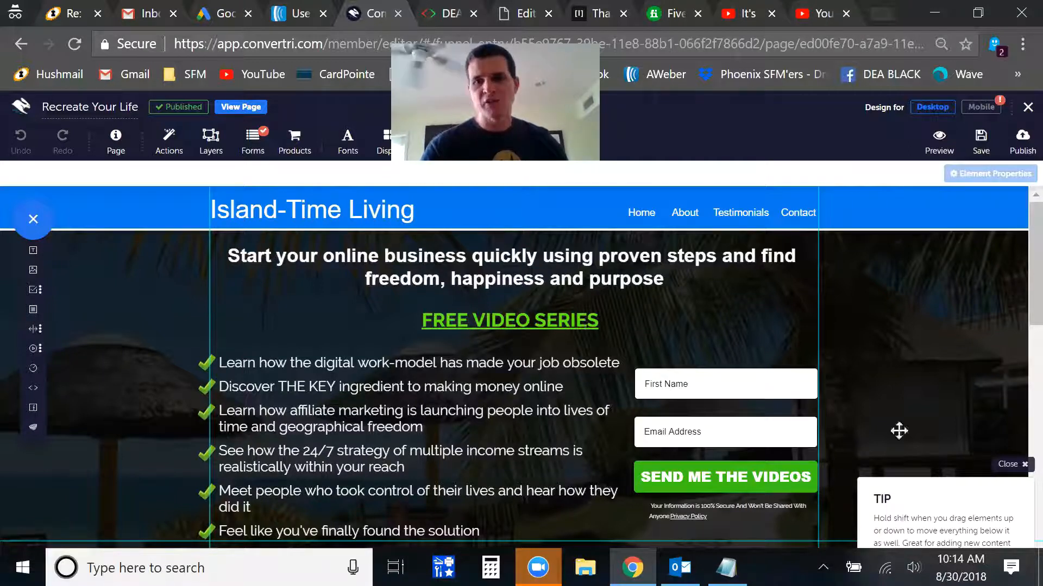
Step: Close the tip, review the published page from its headline through the About section, and go back to the funnel
{"action": "left_click", "coordinate": [1017, 464]}
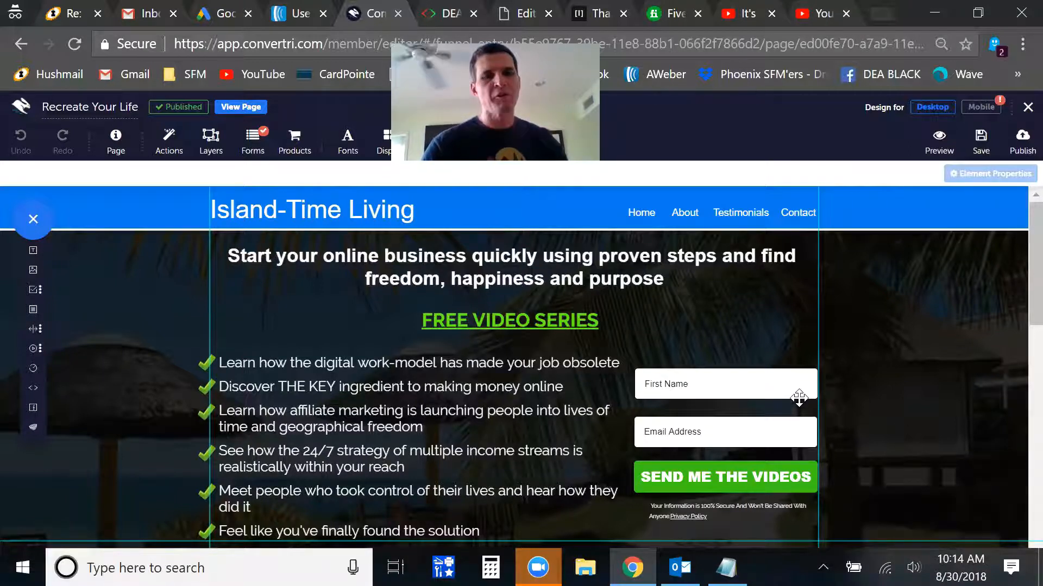
{"action": "scroll", "coordinate": [570, 342], "scroll_direction": "down", "scroll_amount": 2}
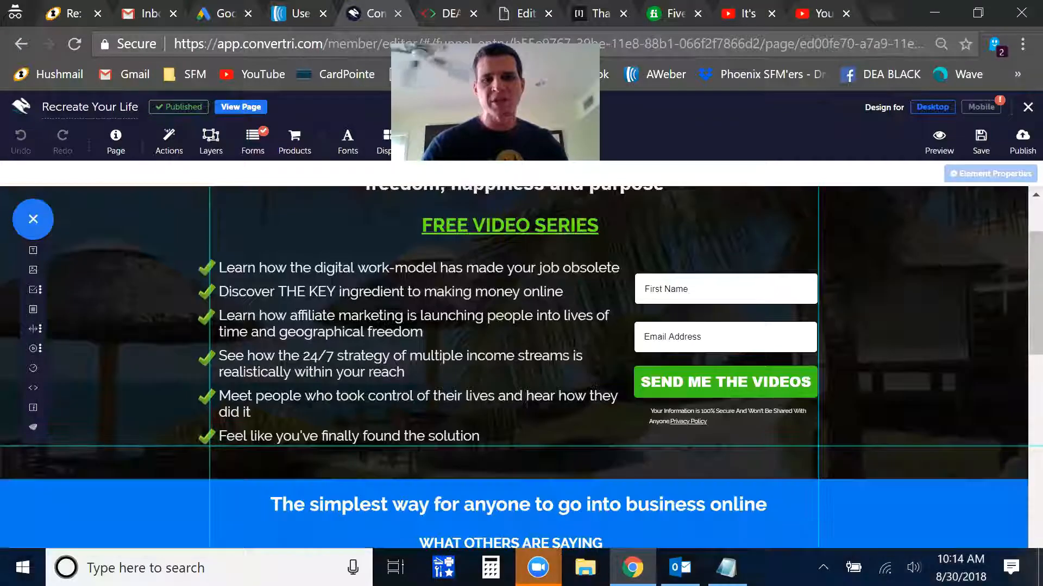
{"action": "scroll", "coordinate": [570, 341], "scroll_direction": "down", "scroll_amount": 10}
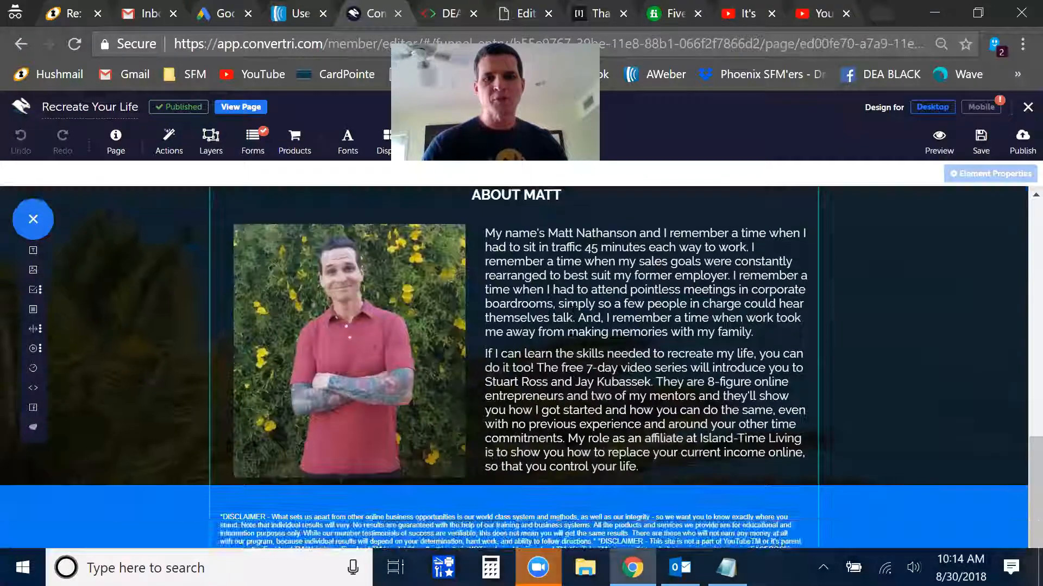
{"action": "scroll", "coordinate": [571, 341], "scroll_direction": "up", "scroll_amount": 13}
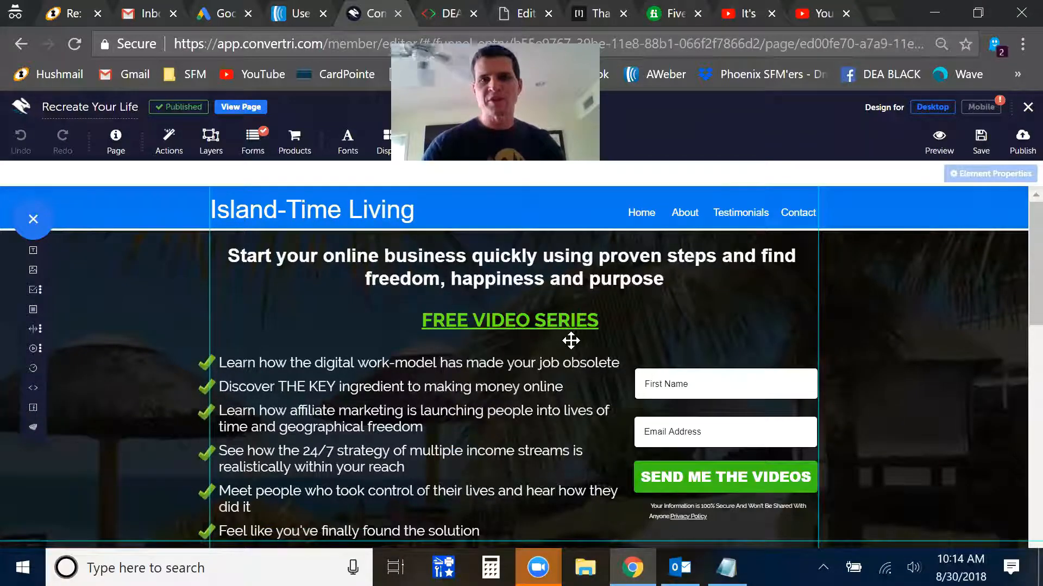
{"action": "left_click", "coordinate": [27, 110]}
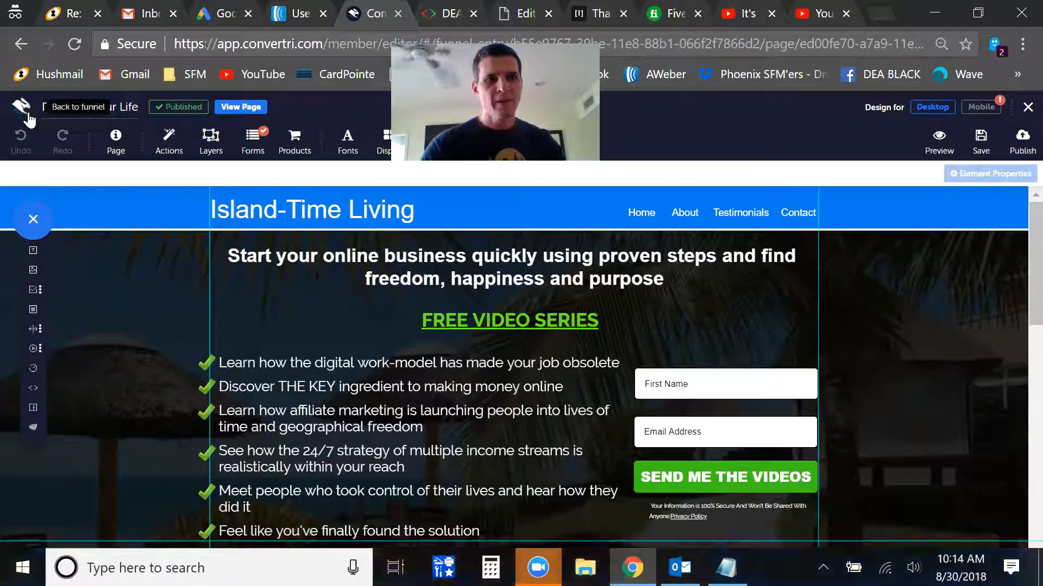